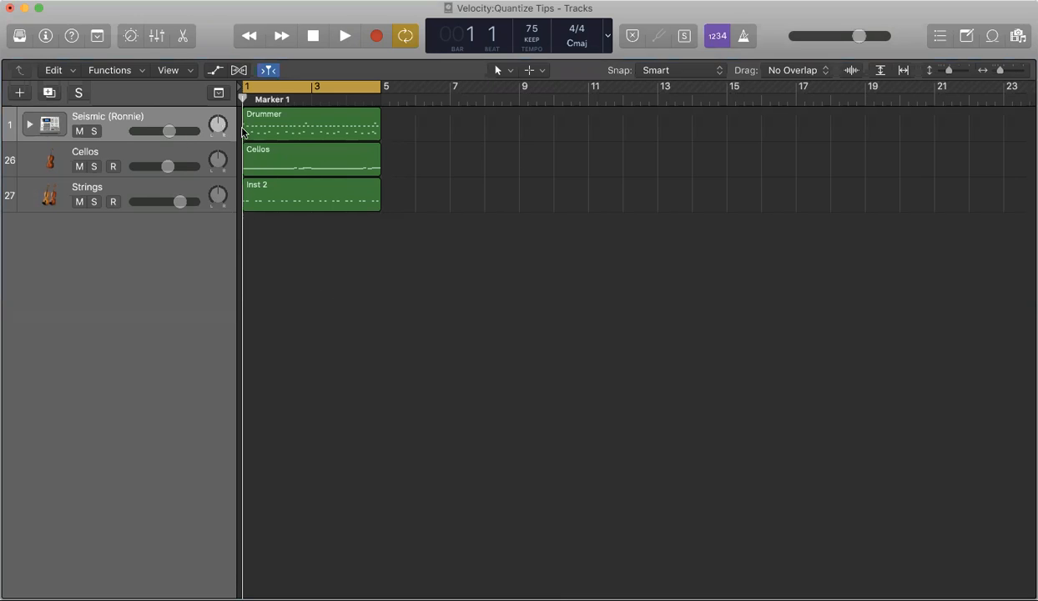
Step: Open the Drummer region in the Piano Roll and audition the Seismic track in solo
double_click(284, 124)
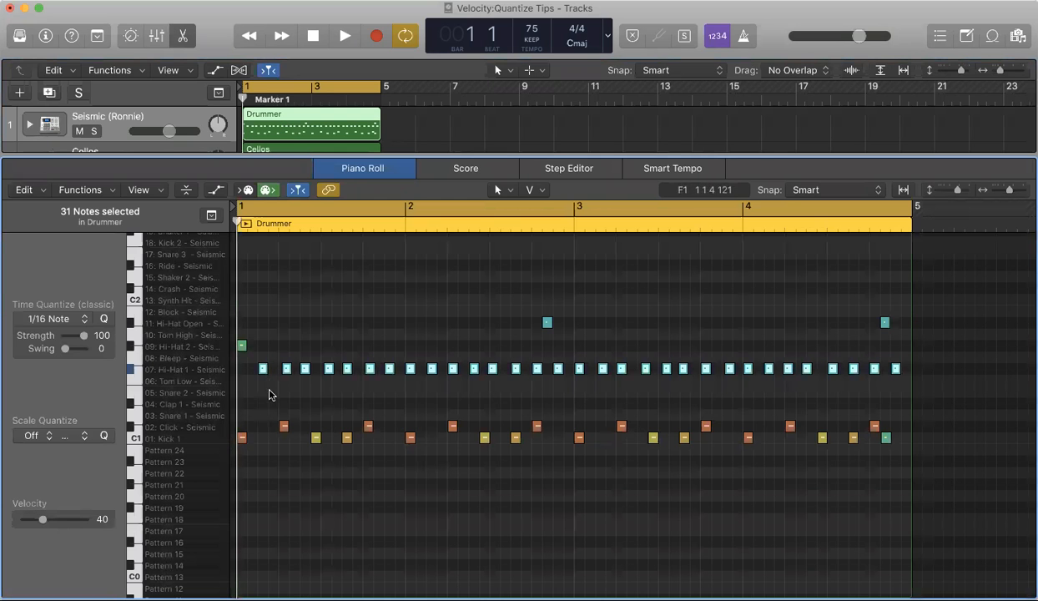
click(284, 388)
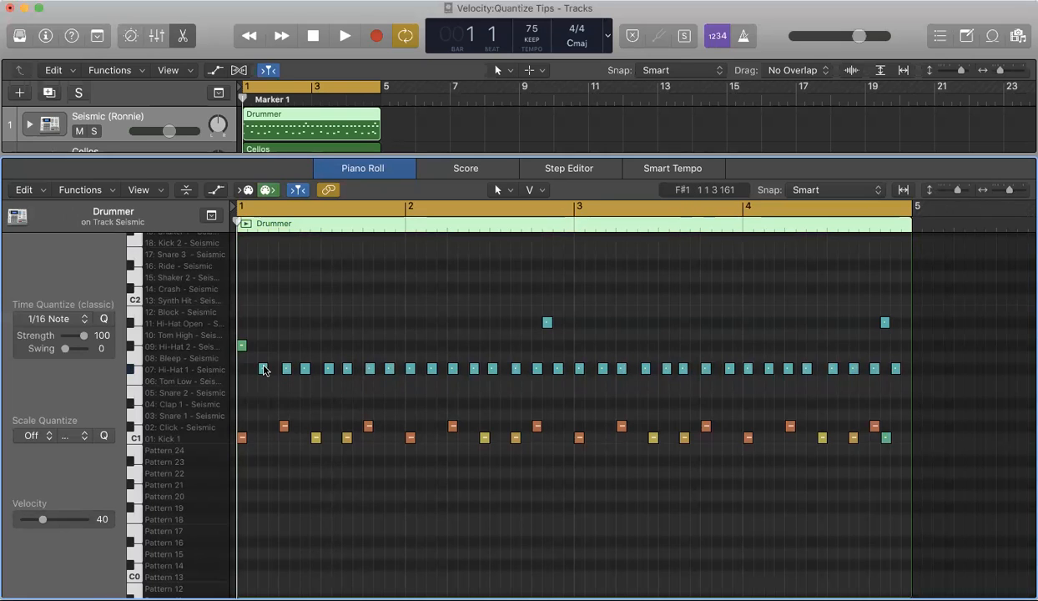
click(95, 132)
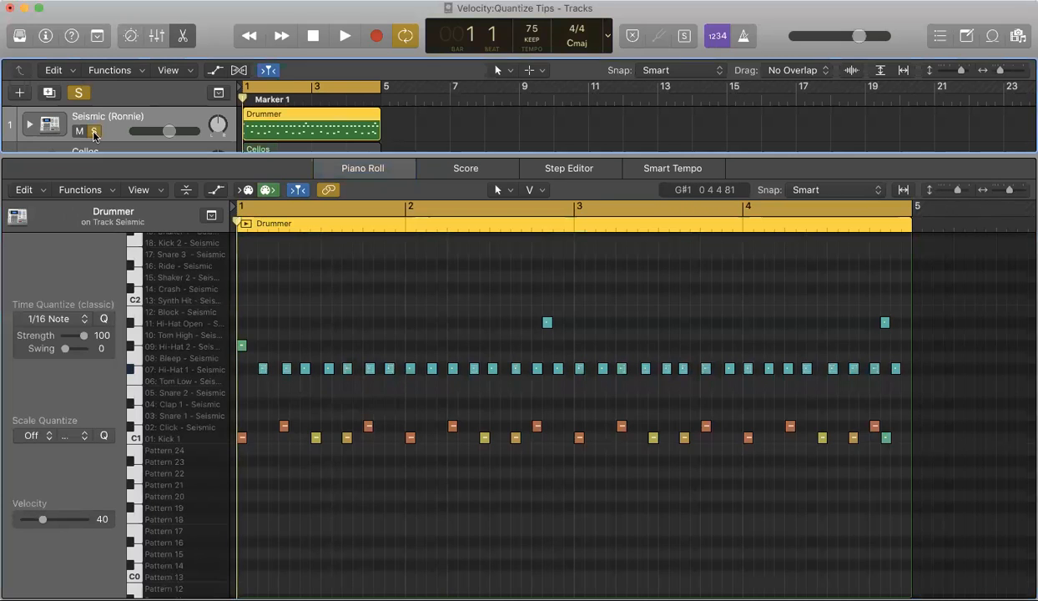
key(space)
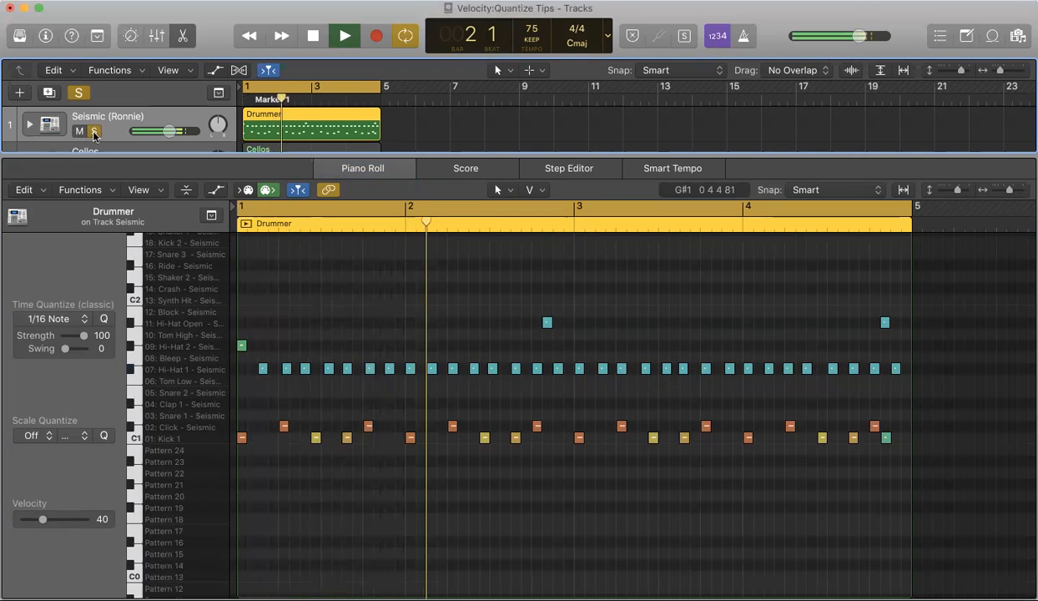
key(space)
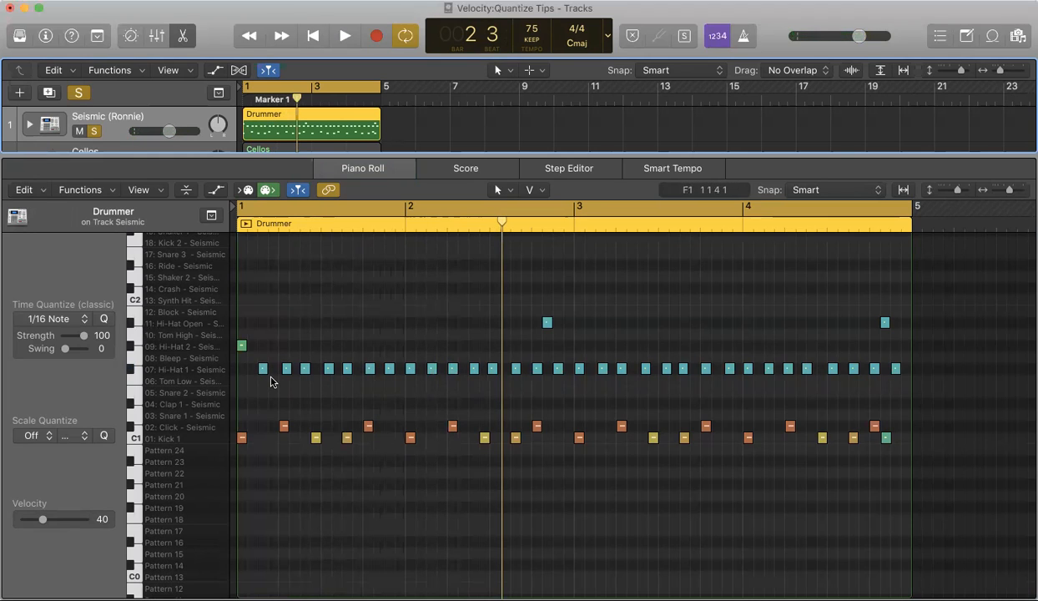
Step: Quantize all Hi-Hat 1 notes in the Drummer region to 1/16 Note at strength 100 and play back the result
mouse_move(348, 373)
drag(241, 370, 907, 391)
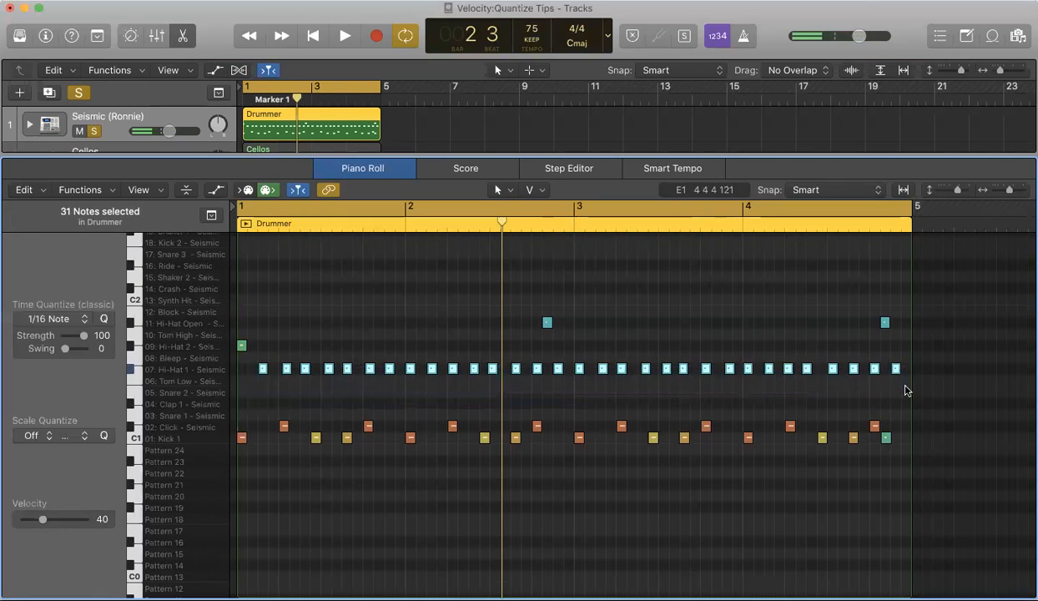
click(244, 392)
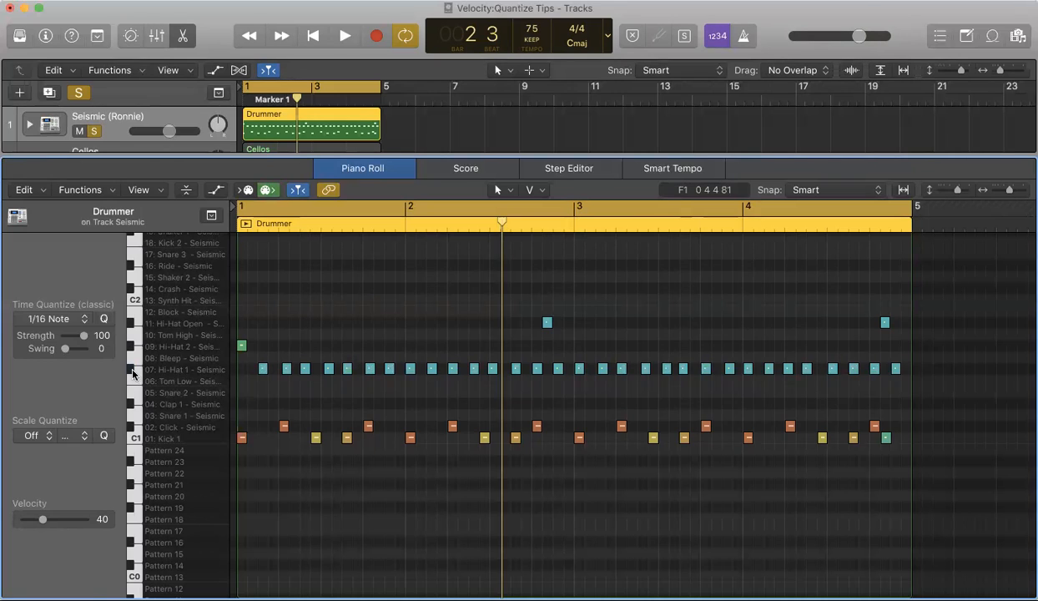
click(132, 373)
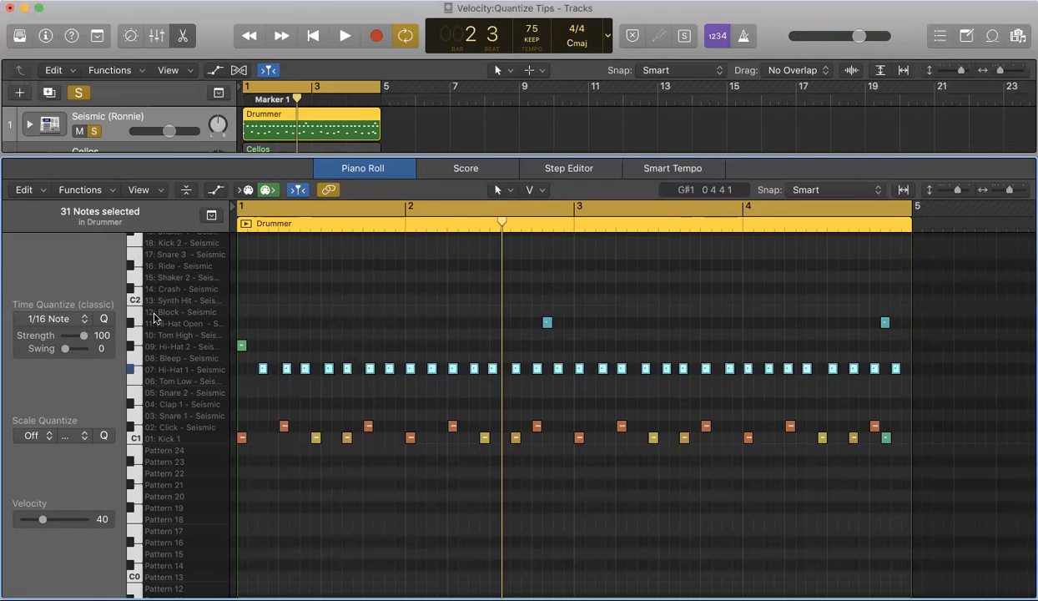
click(83, 319)
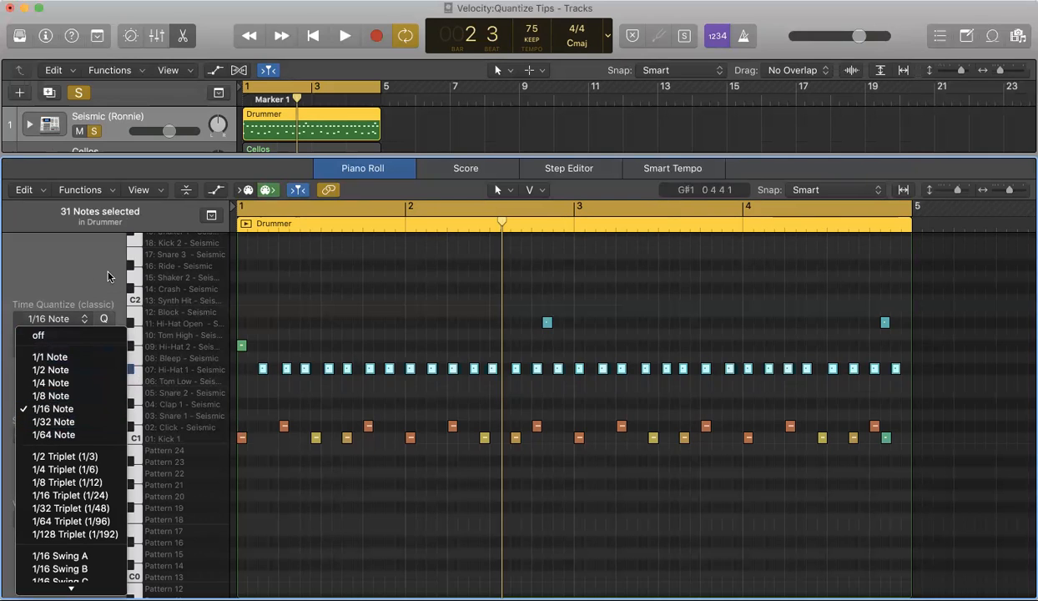
click(104, 321)
click(104, 320)
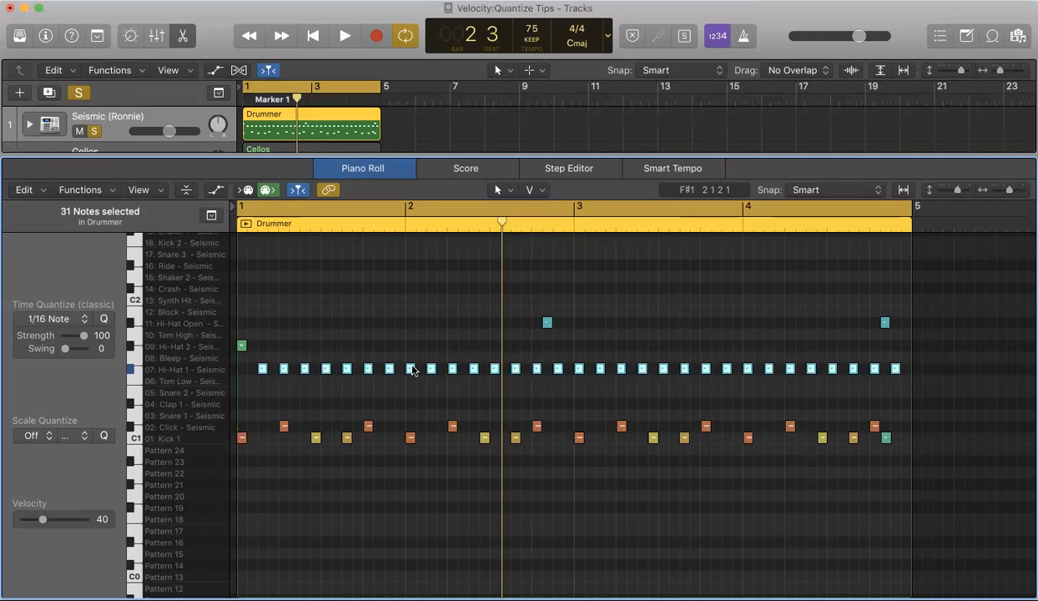
drag(84, 336, 84, 337)
drag(84, 335, 85, 338)
key(space)
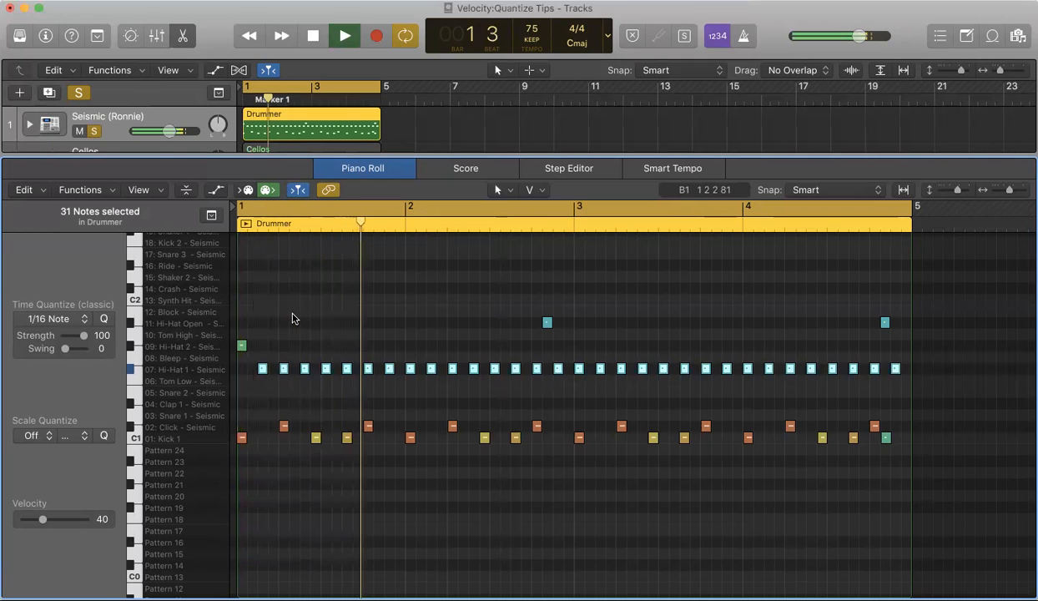
key(space)
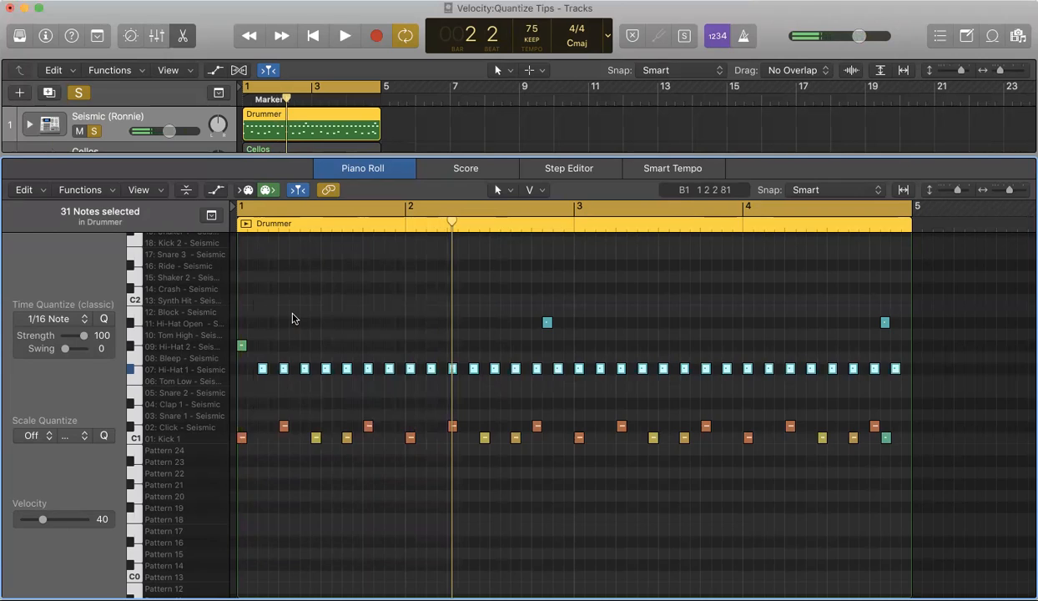
Step: Switch the solo from the Seismic track to the Strings track and open its Inst 2 region in the Piano Roll
key(e)
click(94, 131)
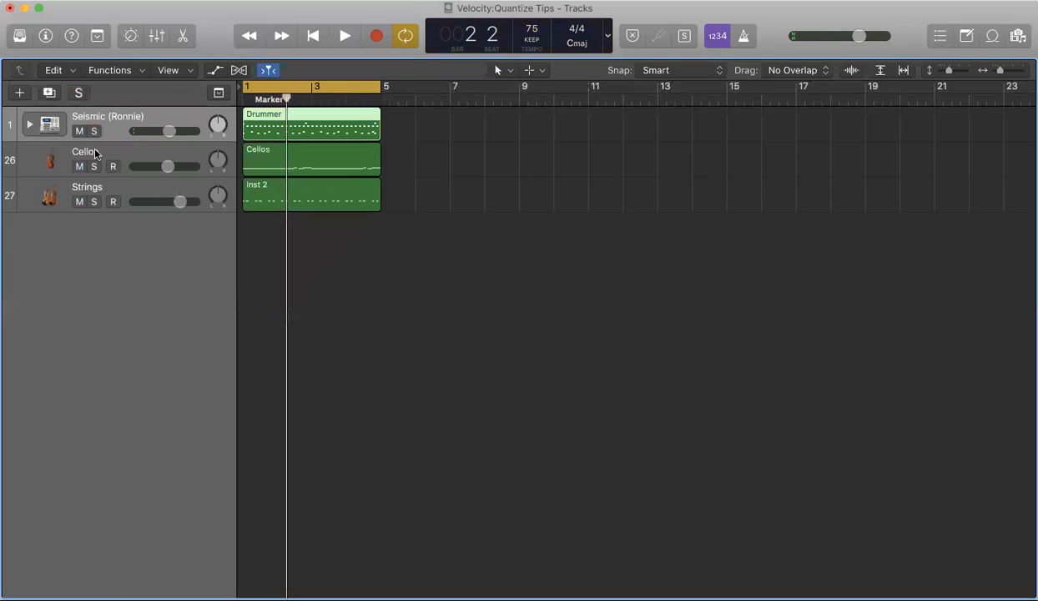
click(101, 191)
click(94, 201)
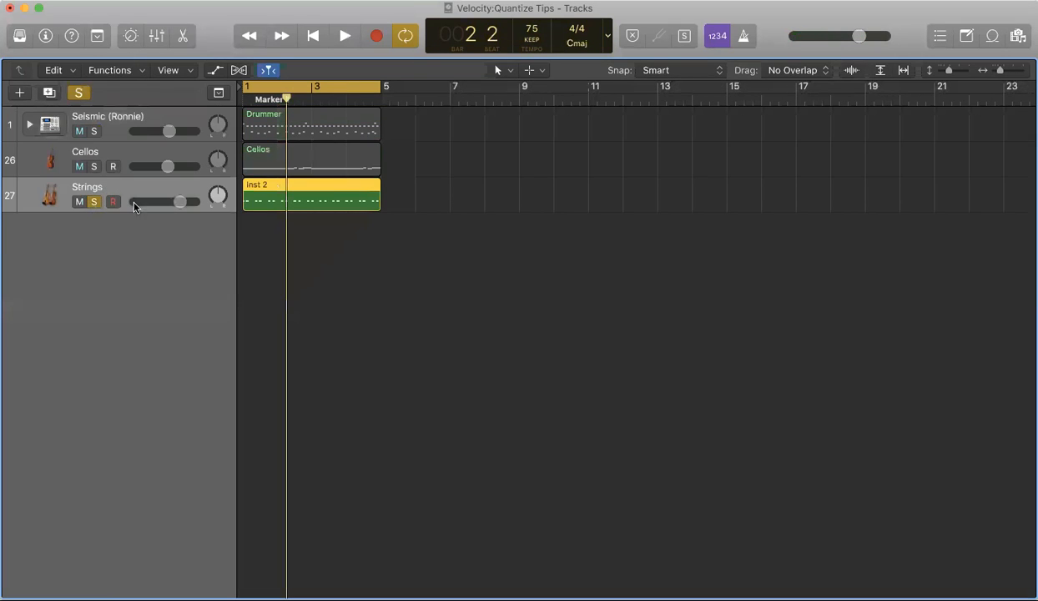
double_click(259, 185)
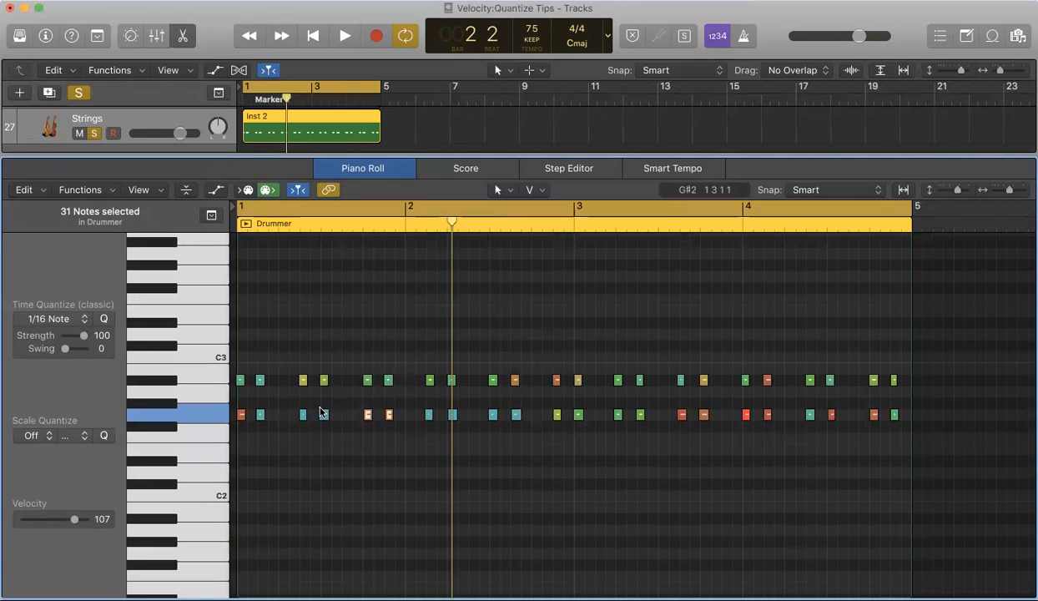
mouse_move(323, 412)
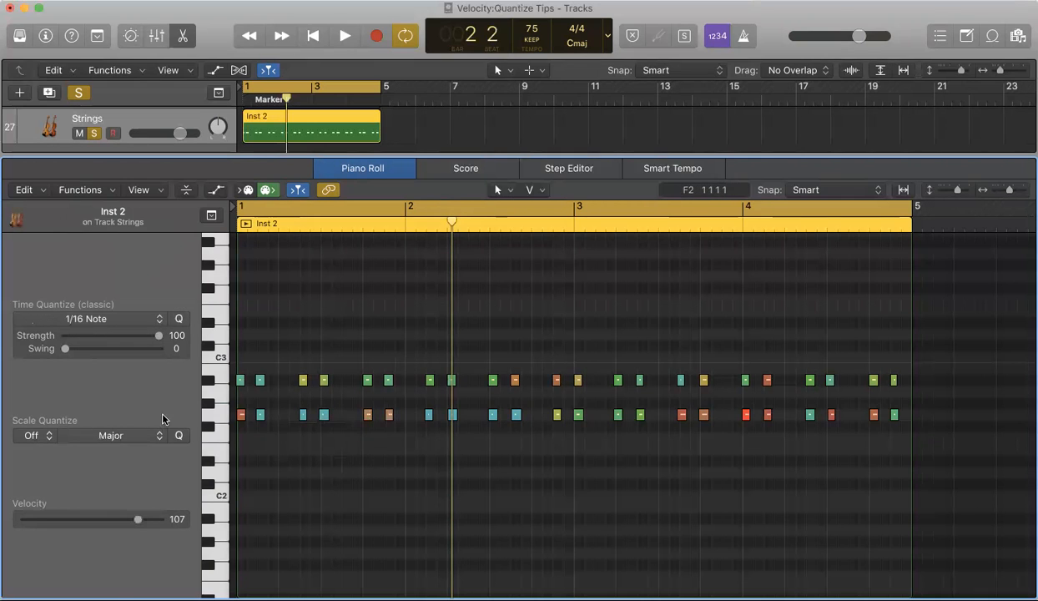
Step: Apply the Fixed Velocity MIDI transform with a value of 120 to all notes in the Inst 2 region
click(212, 412)
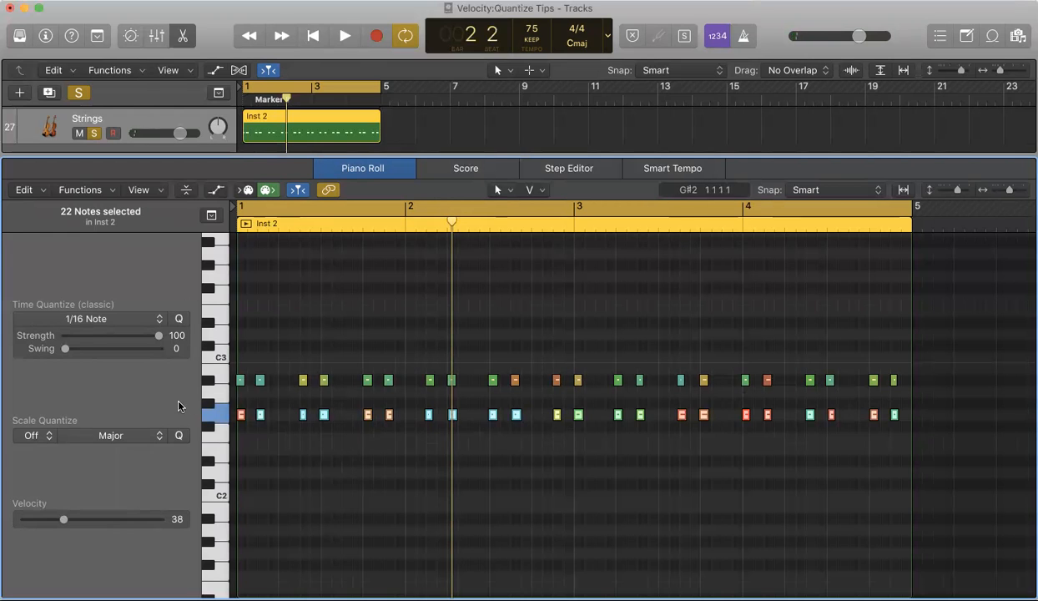
click(110, 189)
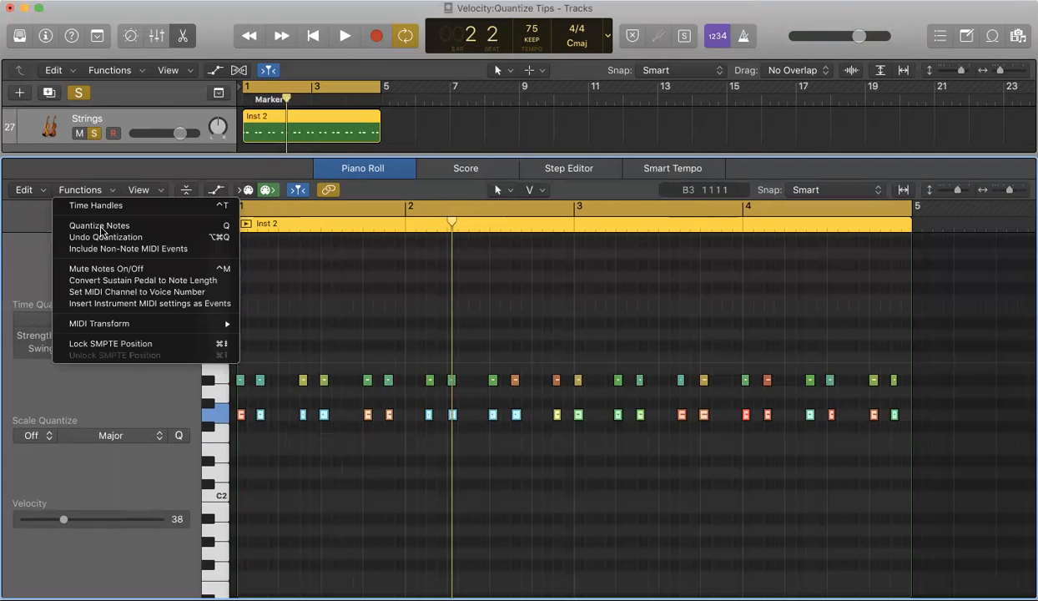
mouse_move(229, 324)
click(277, 322)
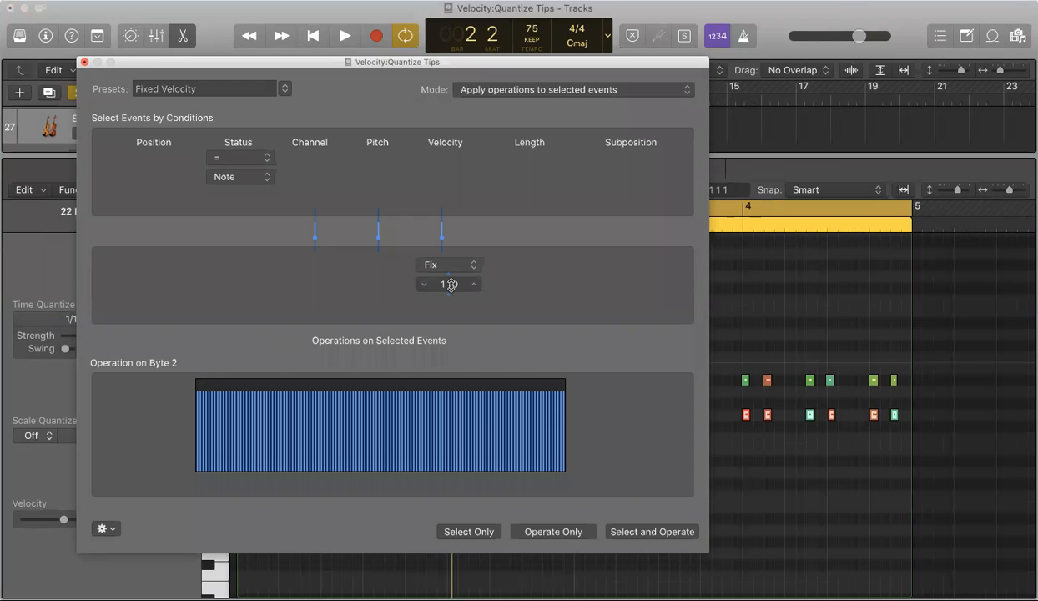
mouse_move(451, 285)
mouse_down()
mouse_move(451, 309)
mouse_move(450, 268)
mouse_up()
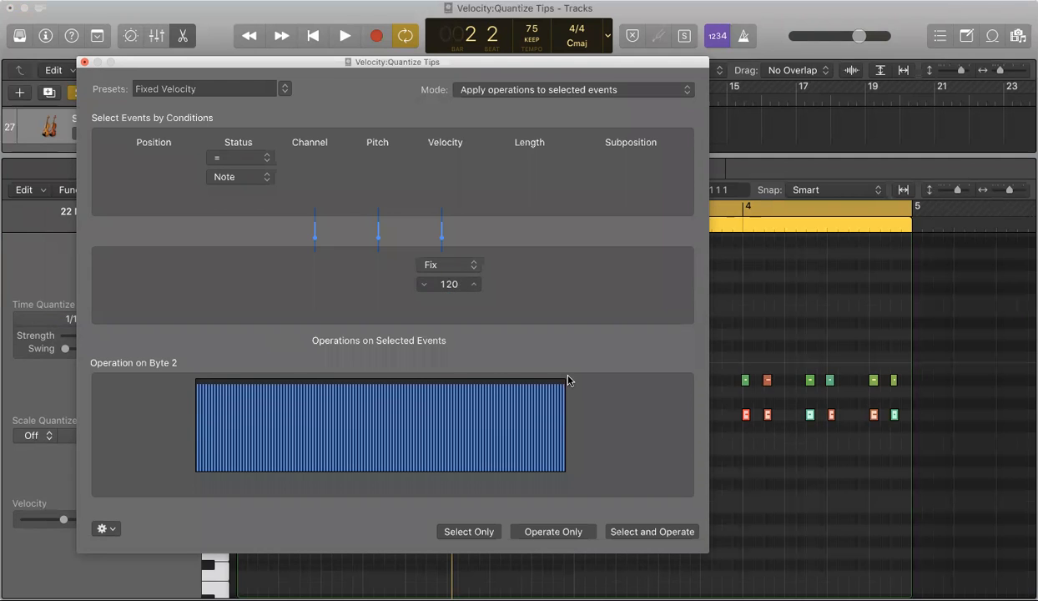
click(654, 533)
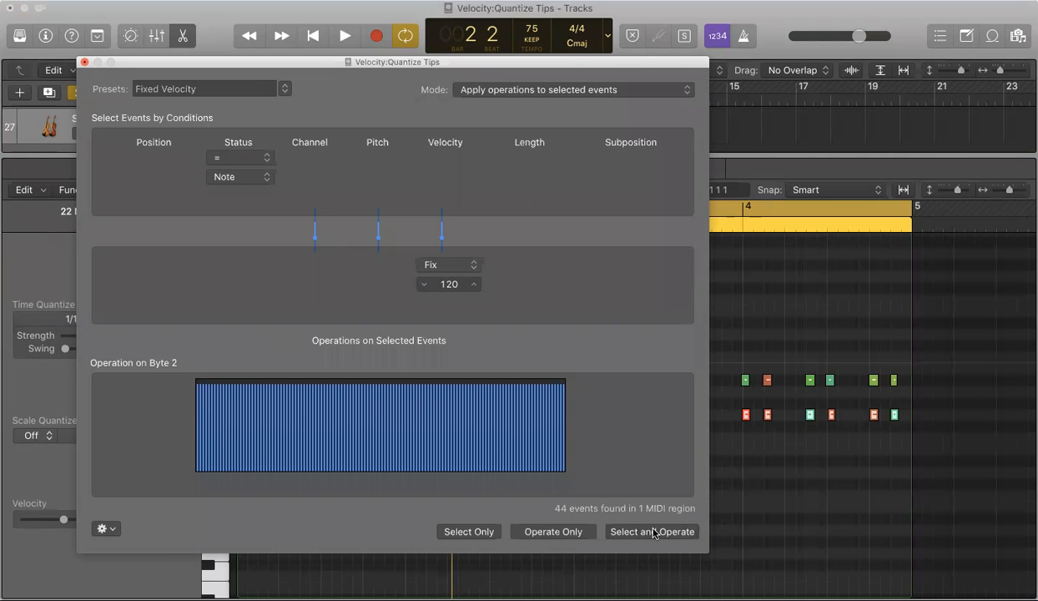
click(86, 63)
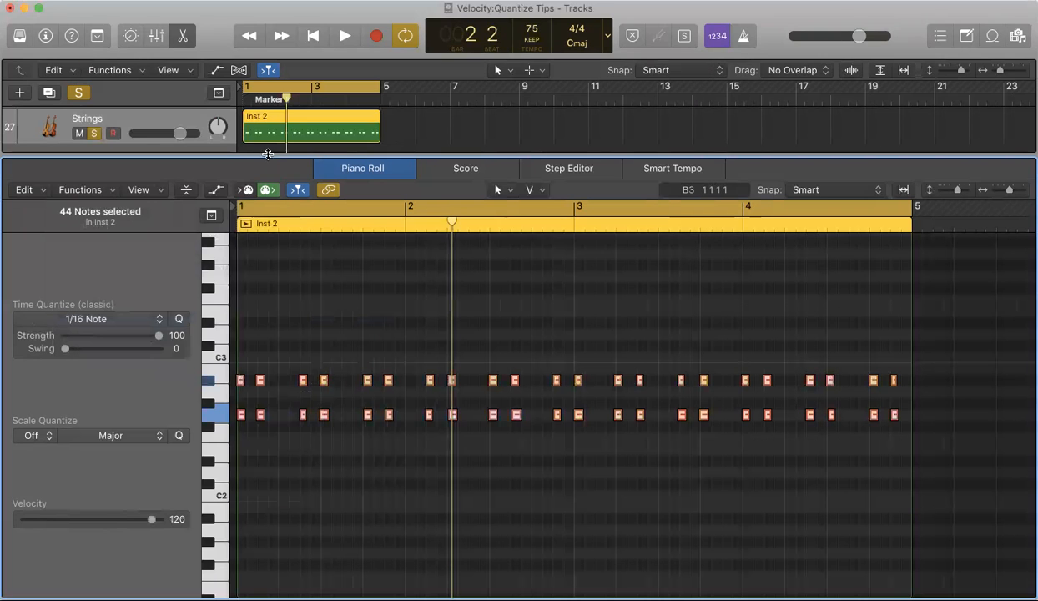
click(541, 455)
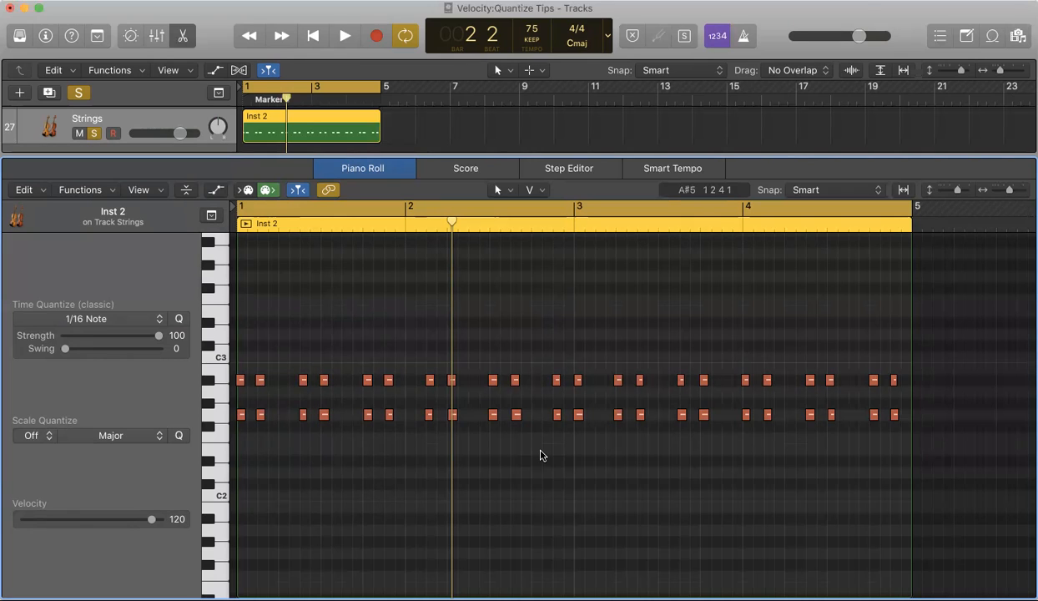
Step: Undo the fixed velocity transform on the Inst 2 notes and clear the note selection
scroll(407, 411, up, 2)
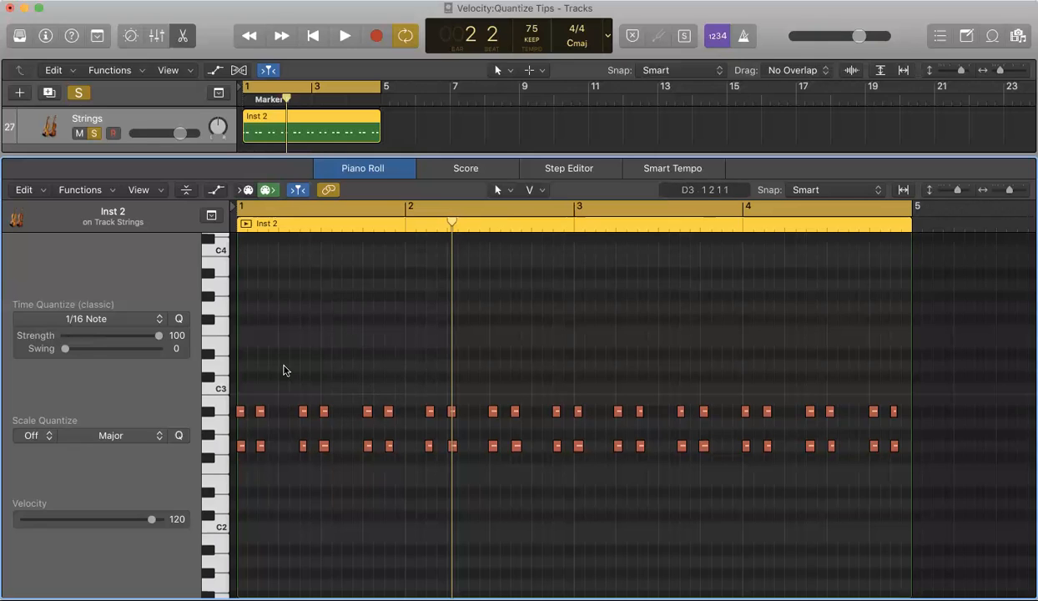
key(super+z)
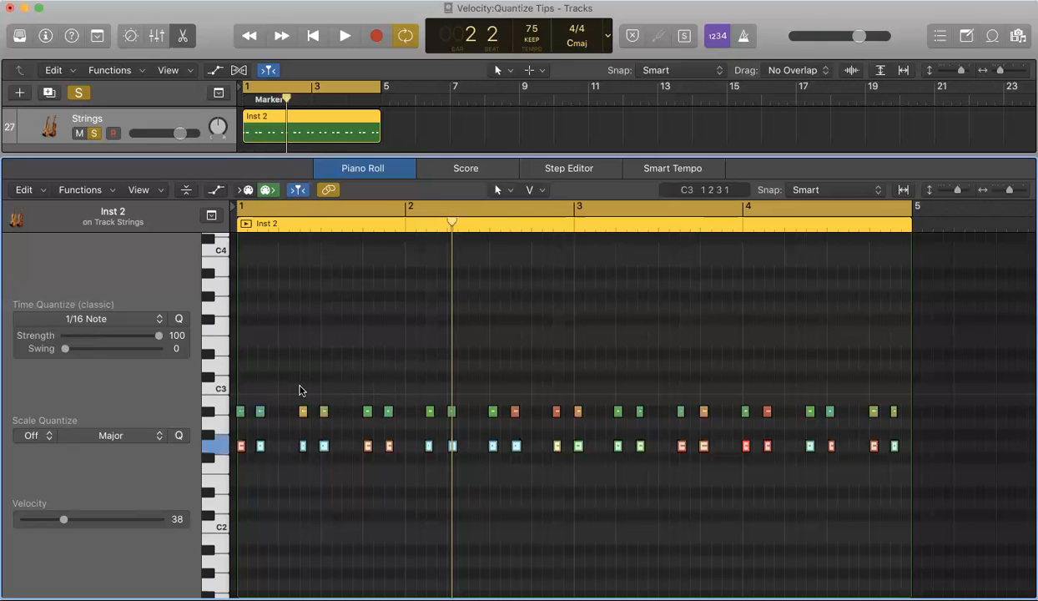
click(296, 460)
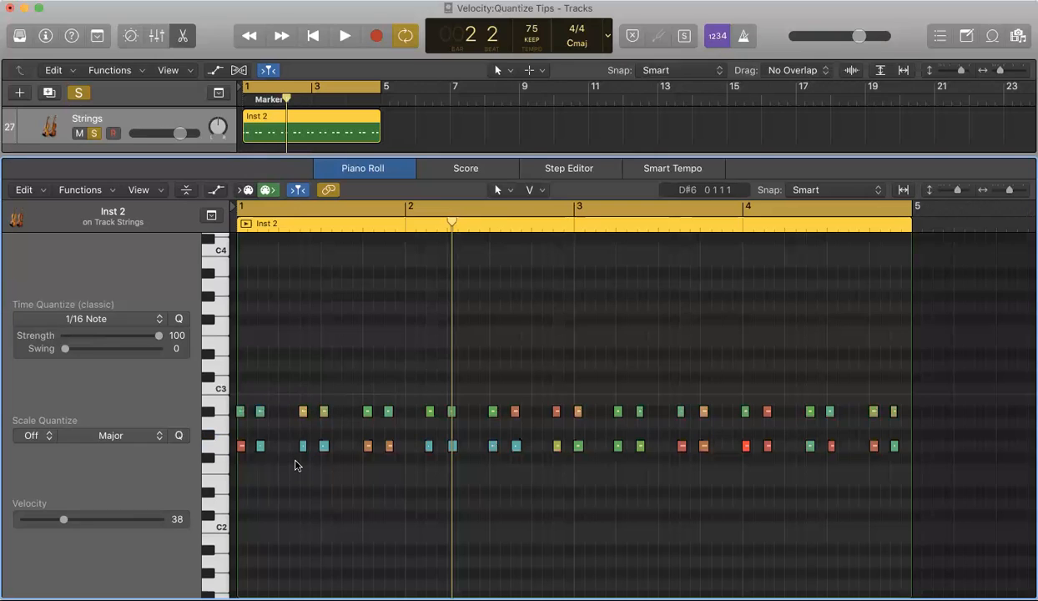
Step: Select all G2 notes in the Inst 2 region and use the Velocity Tool to give them a uniform velocity of 116
click(218, 449)
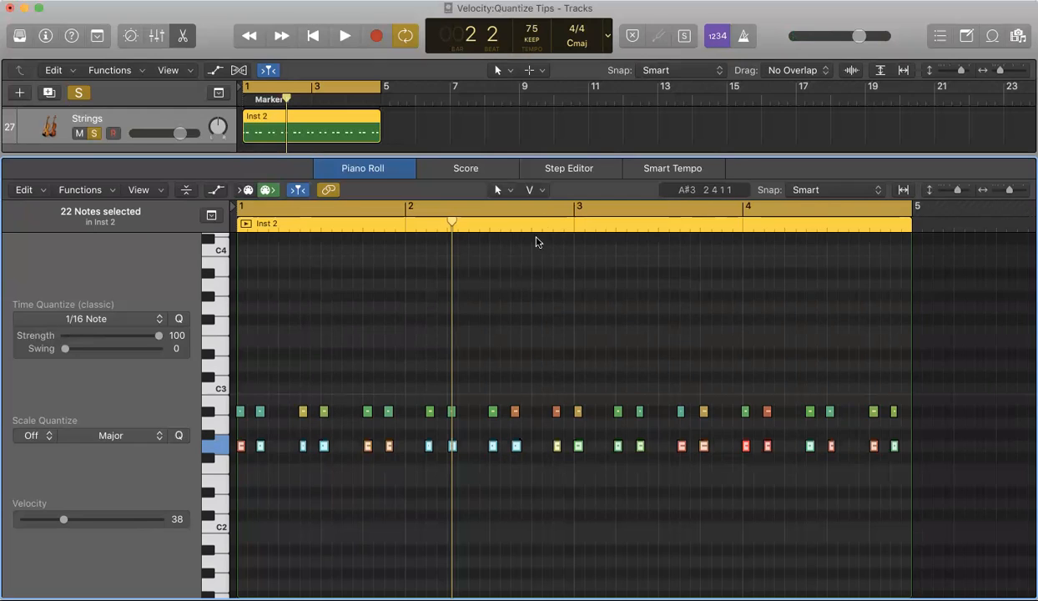
click(540, 190)
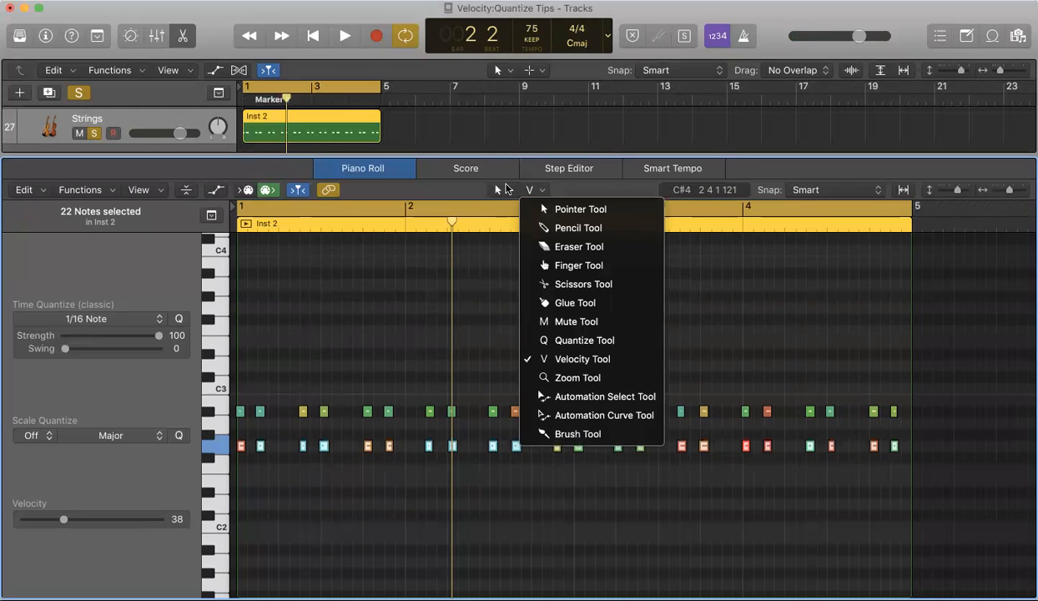
click(570, 359)
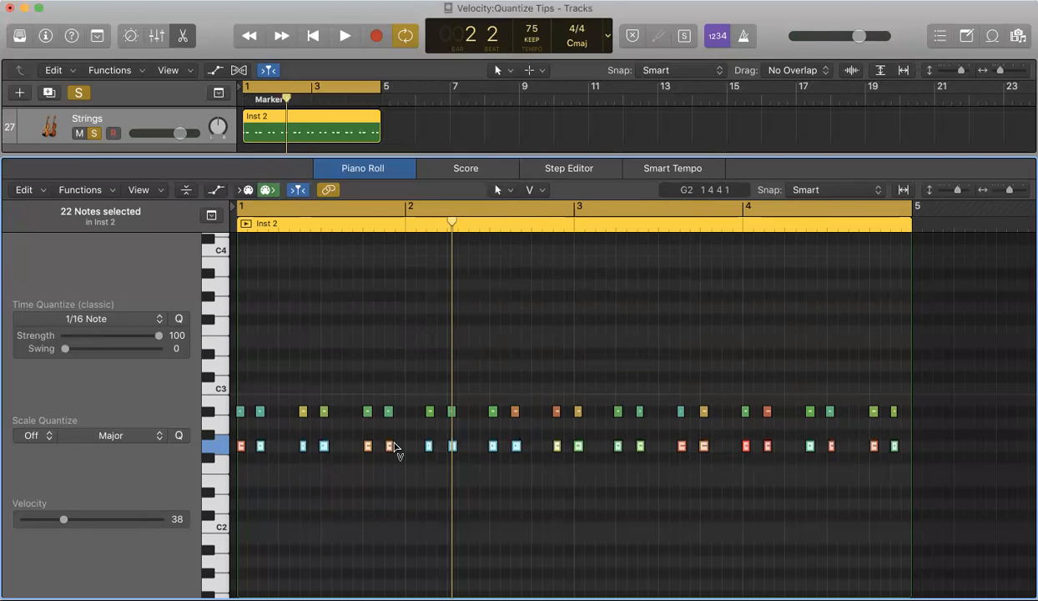
mouse_move(392, 454)
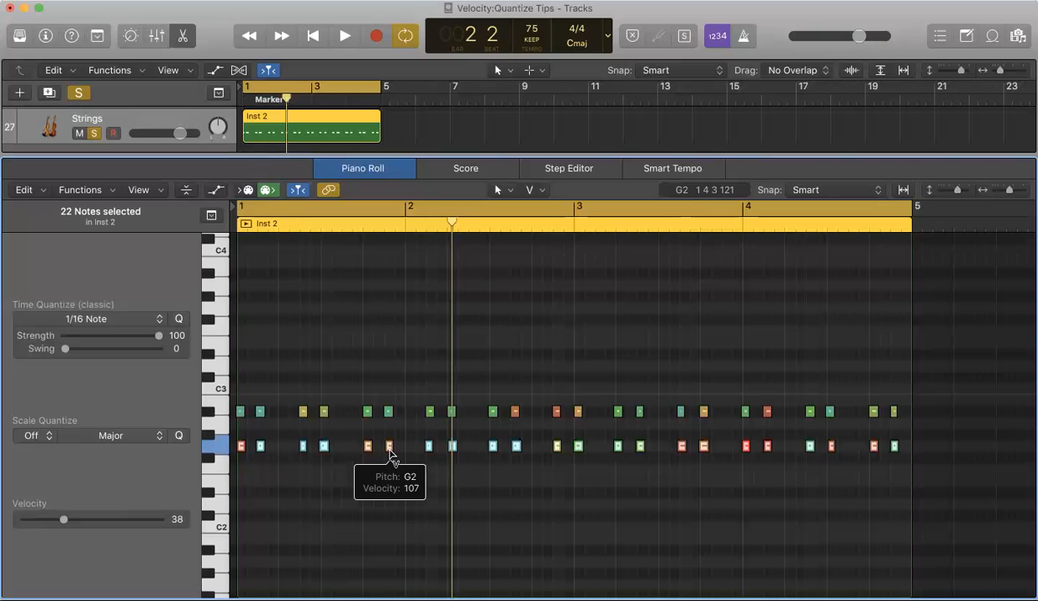
mouse_move(389, 452)
mouse_down()
mouse_move(394, 425)
mouse_move(395, 463)
mouse_move(391, 435)
mouse_up()
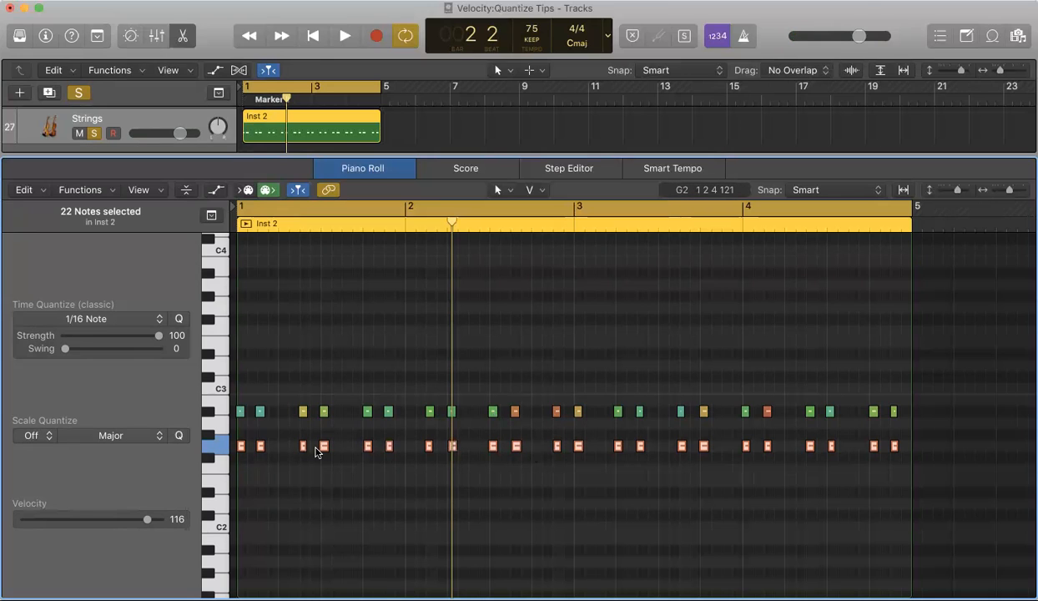
Step: Play back the Strings part and set the selected G2 notes' velocity to 114
key(space)
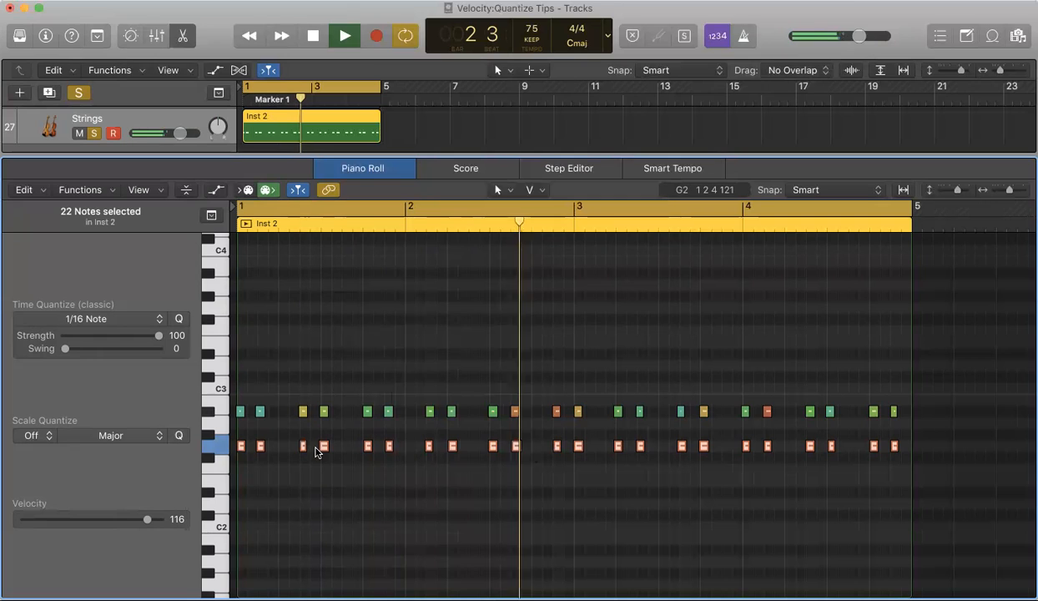
key(space)
mouse_move(143, 522)
mouse_down()
mouse_move(104, 518)
mouse_move(143, 519)
mouse_up()
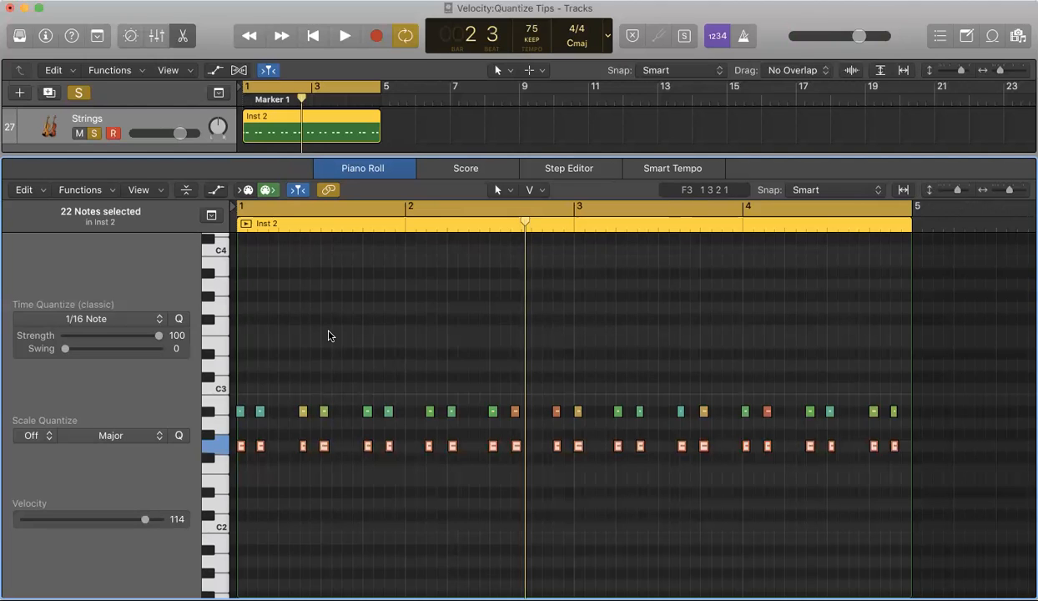
Step: Close the Piano Roll, then select and solo the Cellos track
key(e)
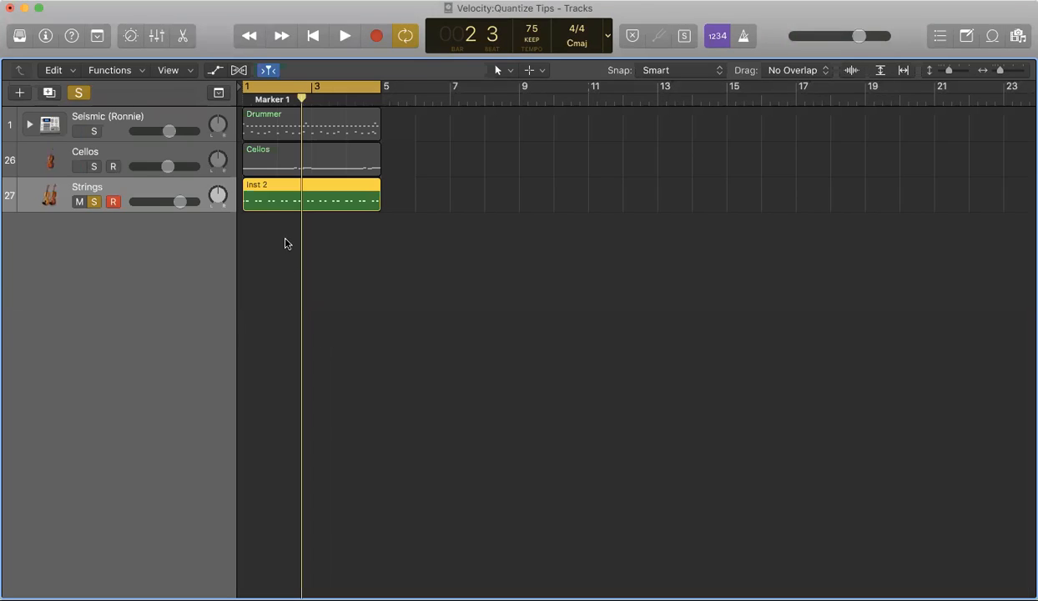
click(108, 156)
click(93, 167)
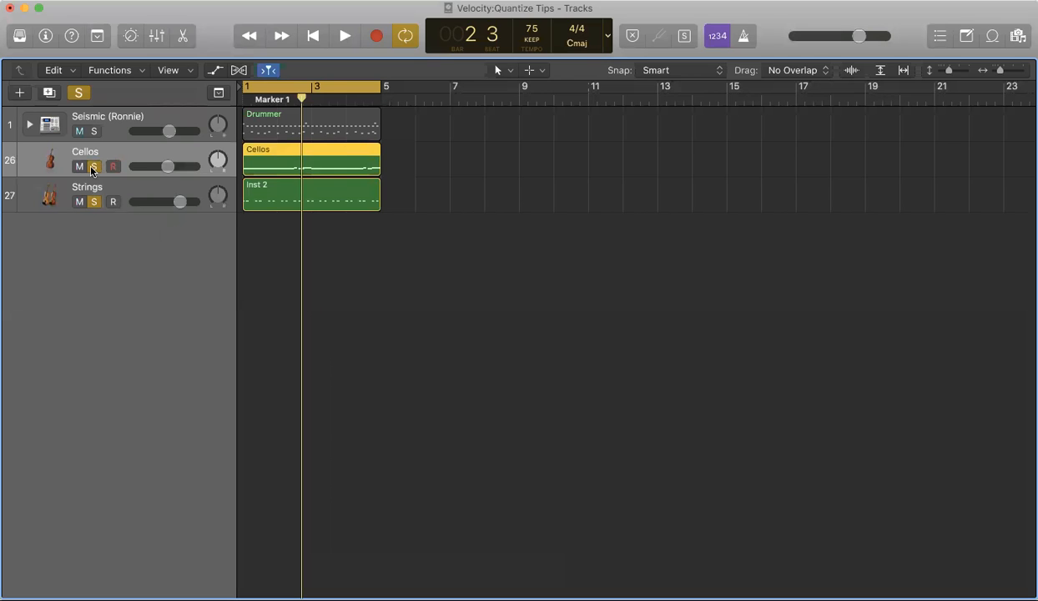
Step: Unsolo the Strings track, then open the Cellos region in the Piano Roll with its note selection cleared
click(93, 202)
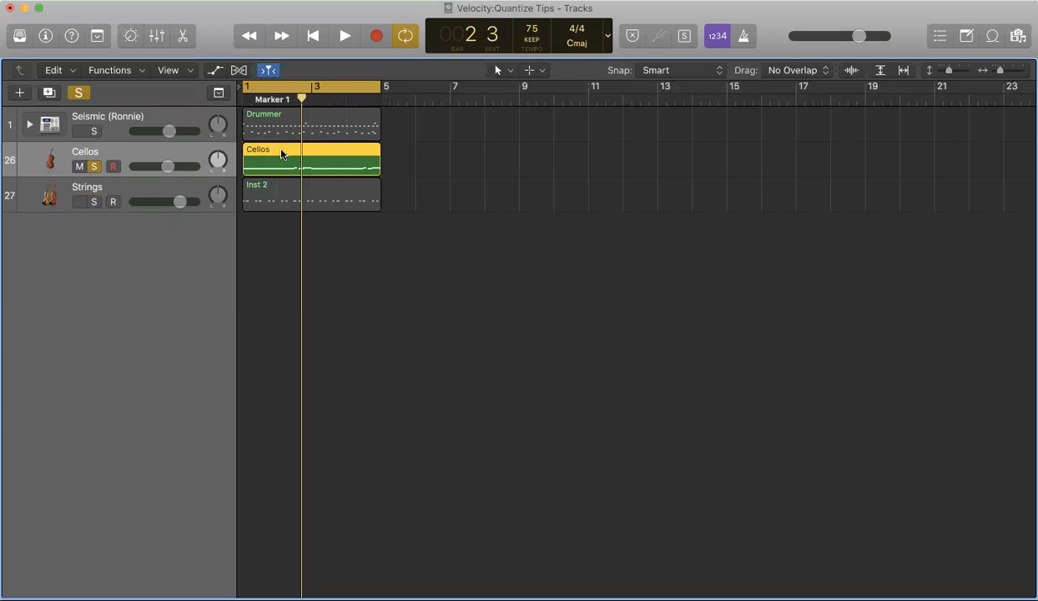
key(e)
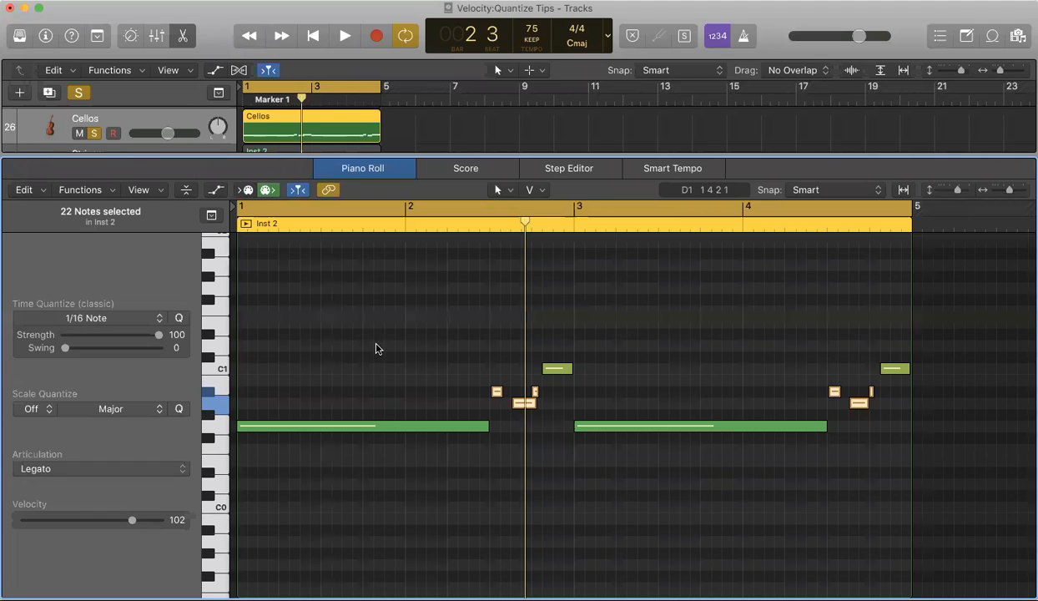
click(446, 399)
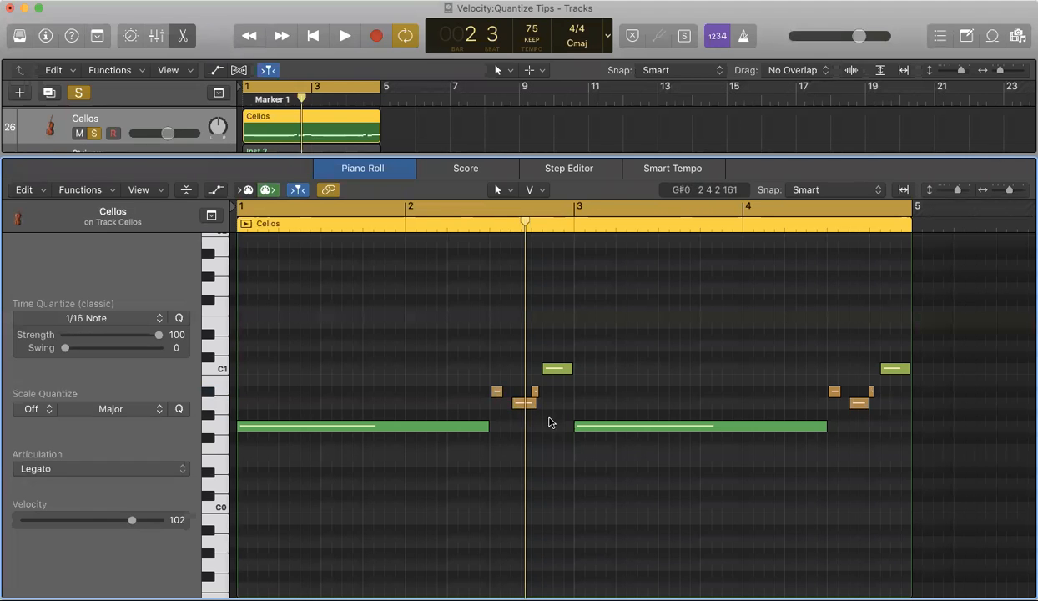
click(534, 391)
Step: Turn off solo on all tracks and play back the whole arrangement briefly
click(80, 96)
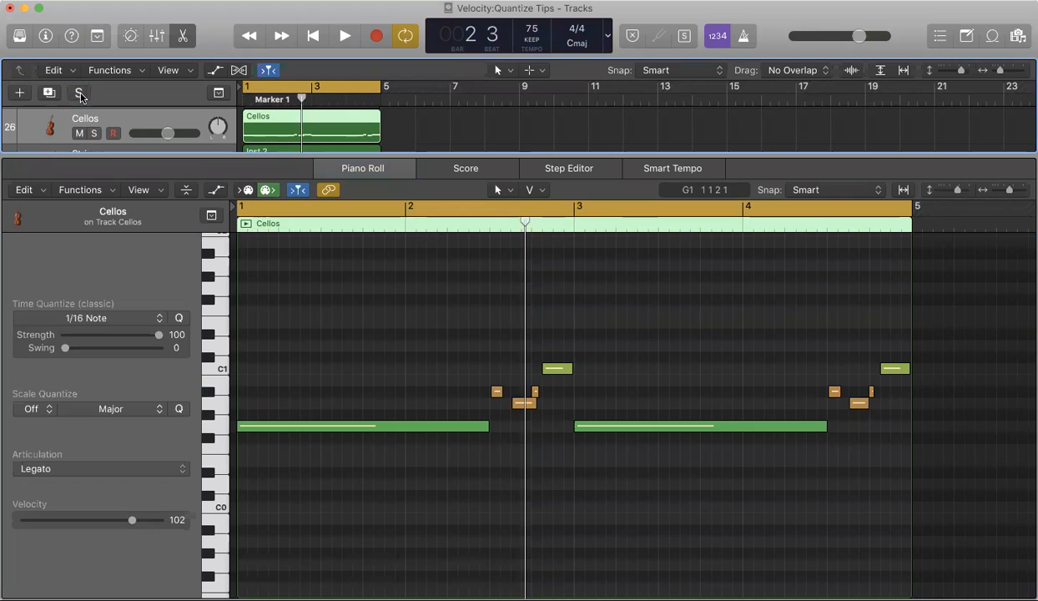
key(space)
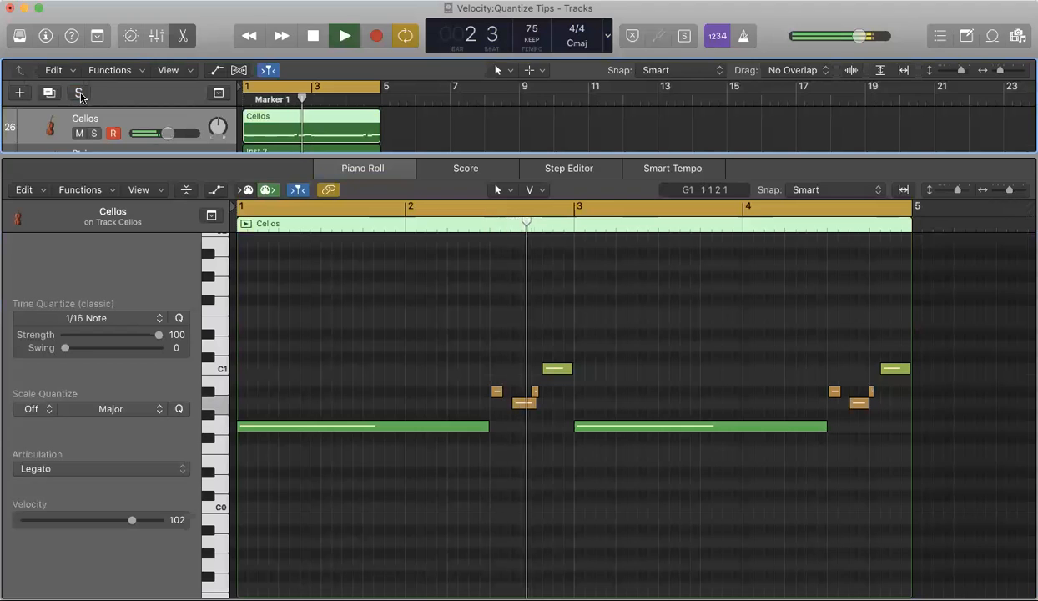
key(space)
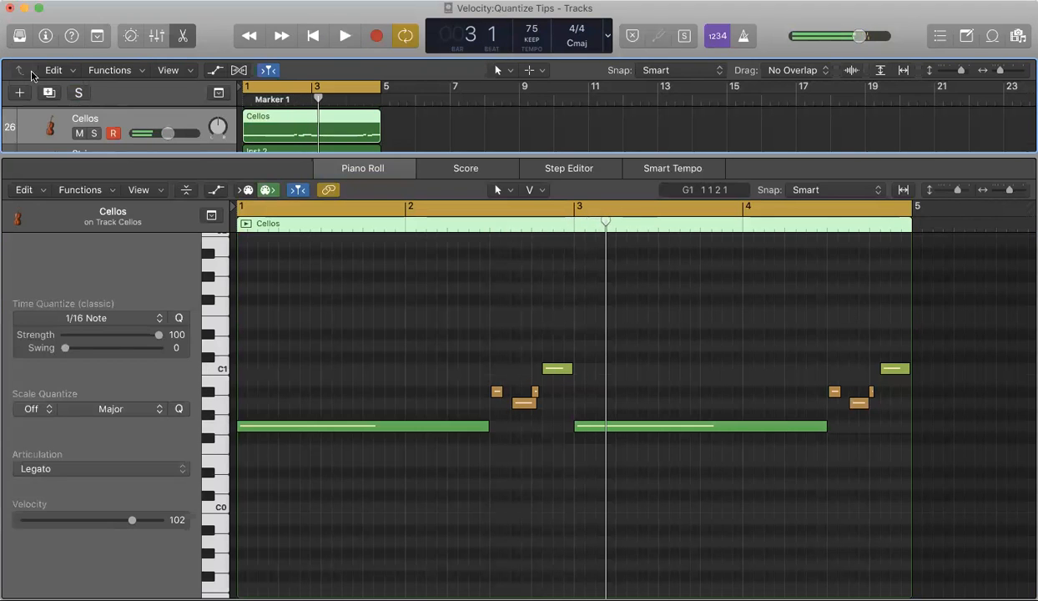
Step: Solo the Cellos track together with the drum track and play back the two parts
scroll(79, 121, down, 1)
click(93, 128)
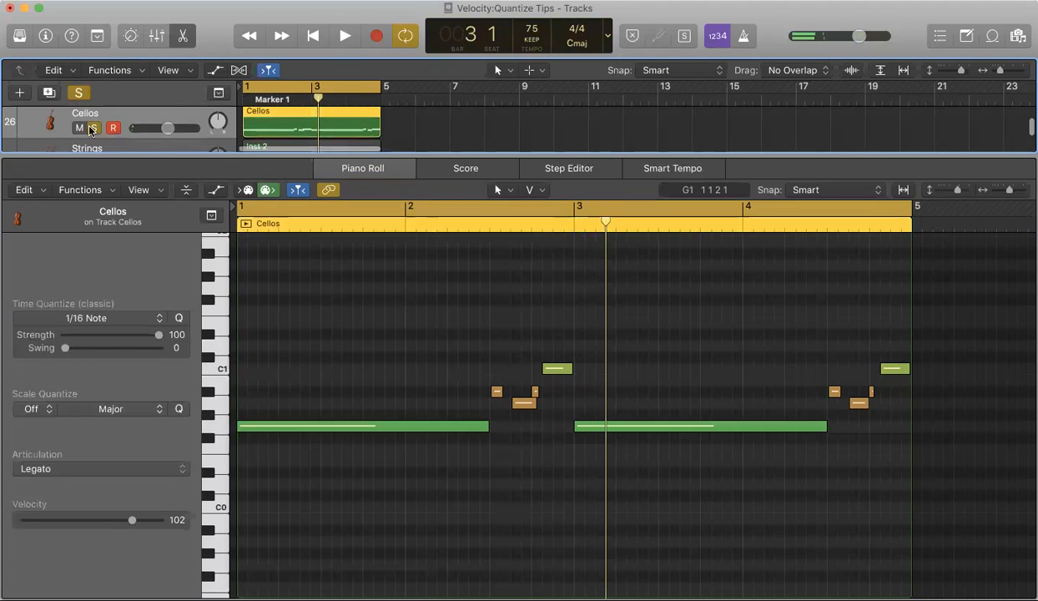
scroll(93, 127, up, 1)
key(space)
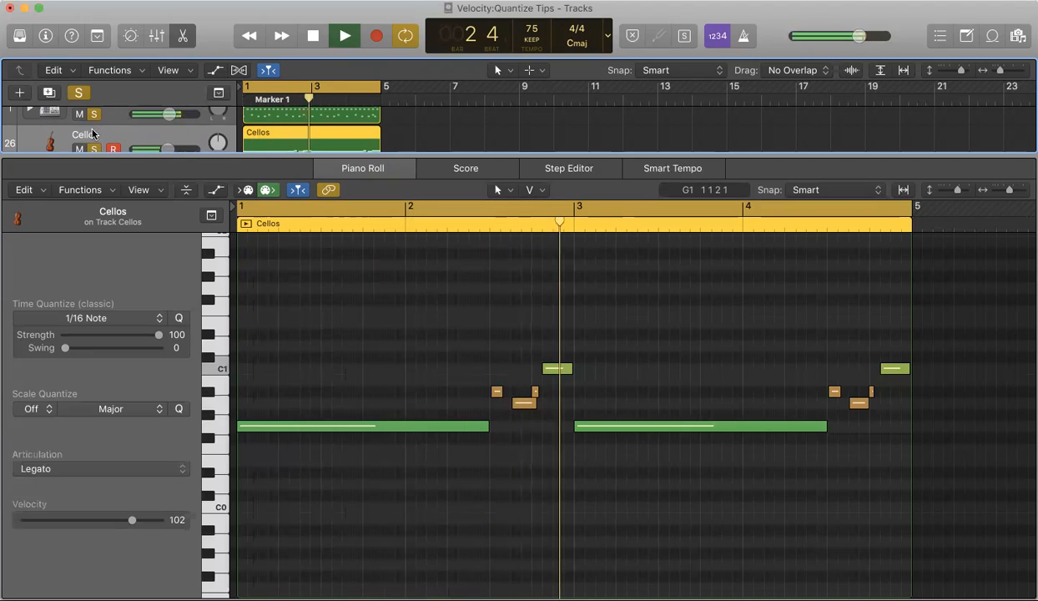
key(space)
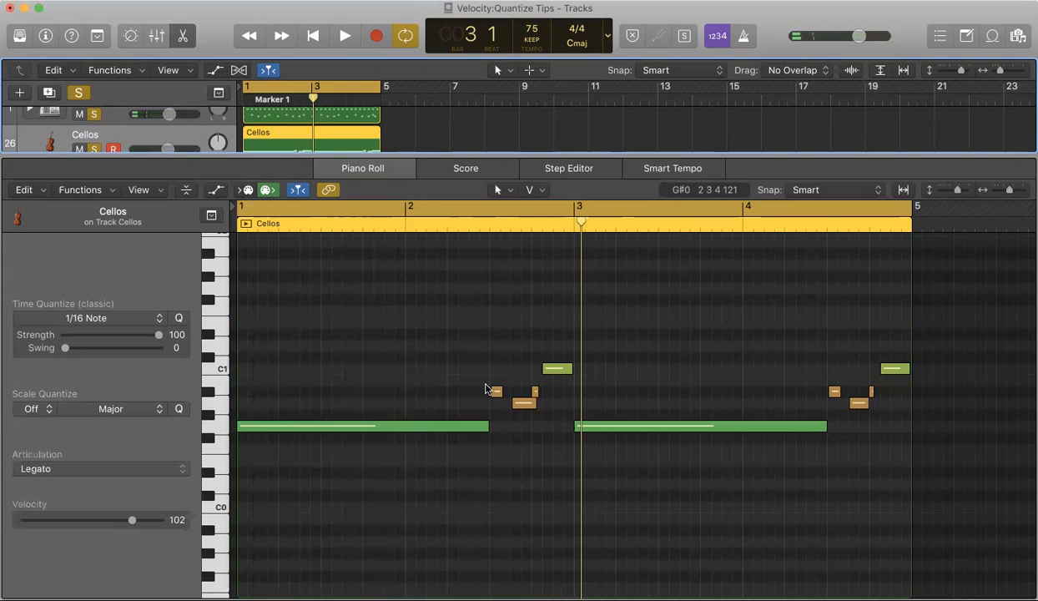
Step: Try shortening the first A0 note and lengthening the short A#0 note after it individually, and undo both edits
click(524, 404)
mouse_move(529, 404)
mouse_down()
mouse_move(519, 404)
mouse_move(540, 393)
mouse_up()
click(535, 393)
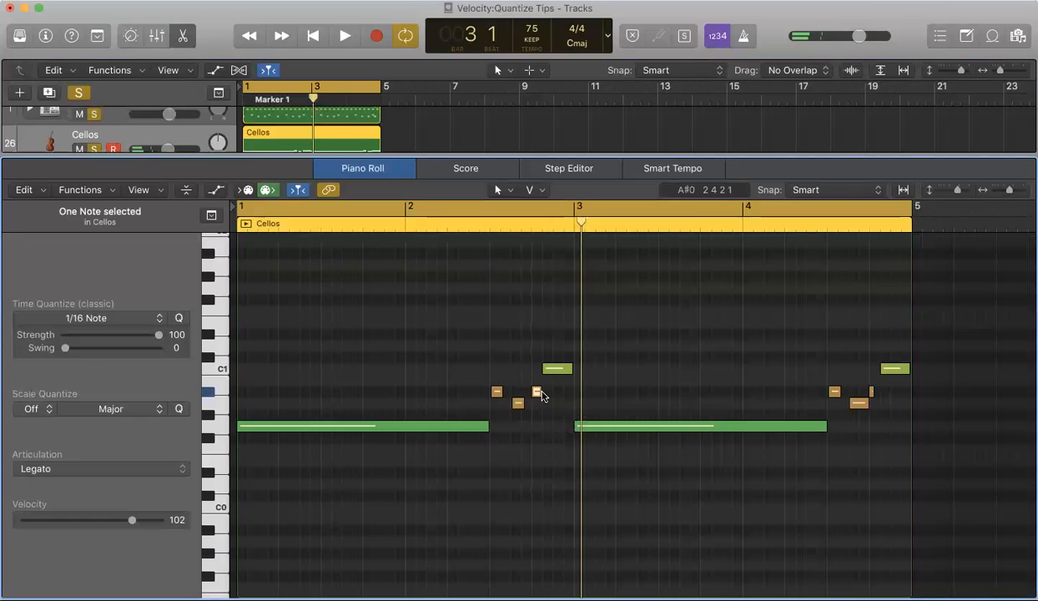
key(super+z)
key(super+z)
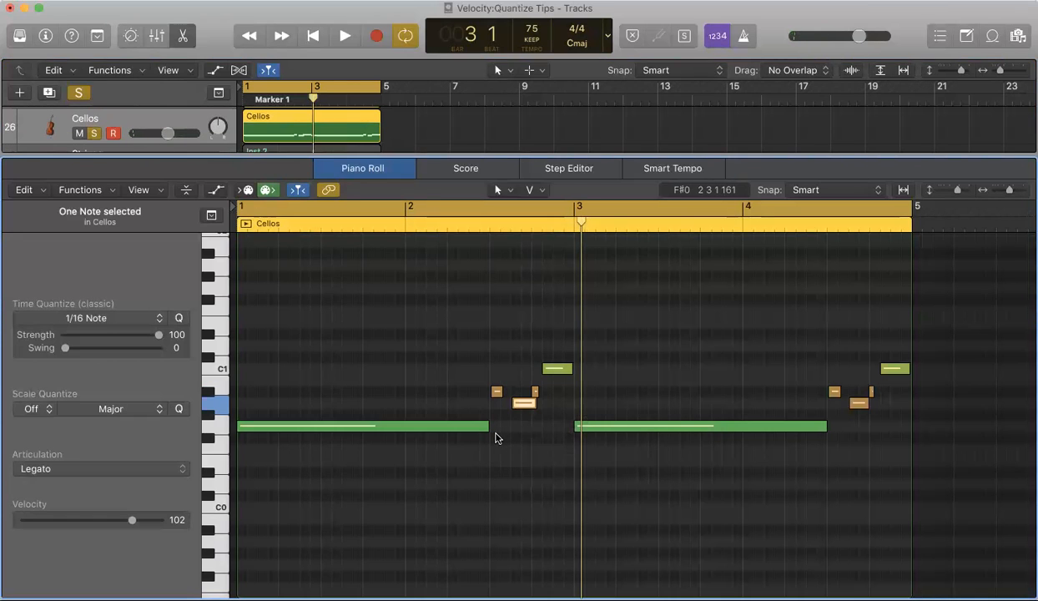
Step: Give all A#0 and A0 notes in the Cellos region the same short length at once, and play back the result
click(209, 391)
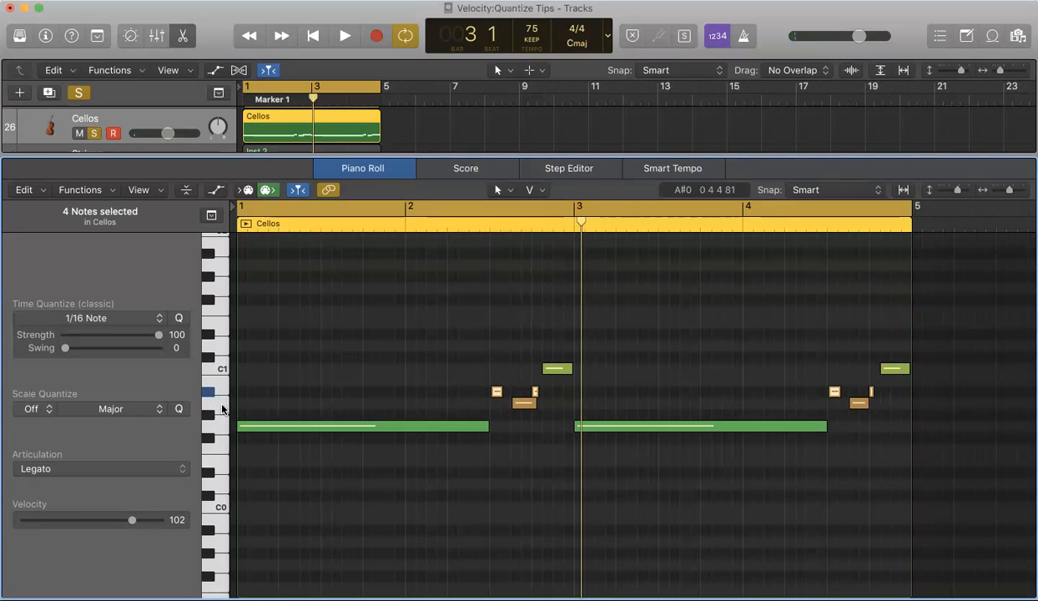
shift+click(209, 399)
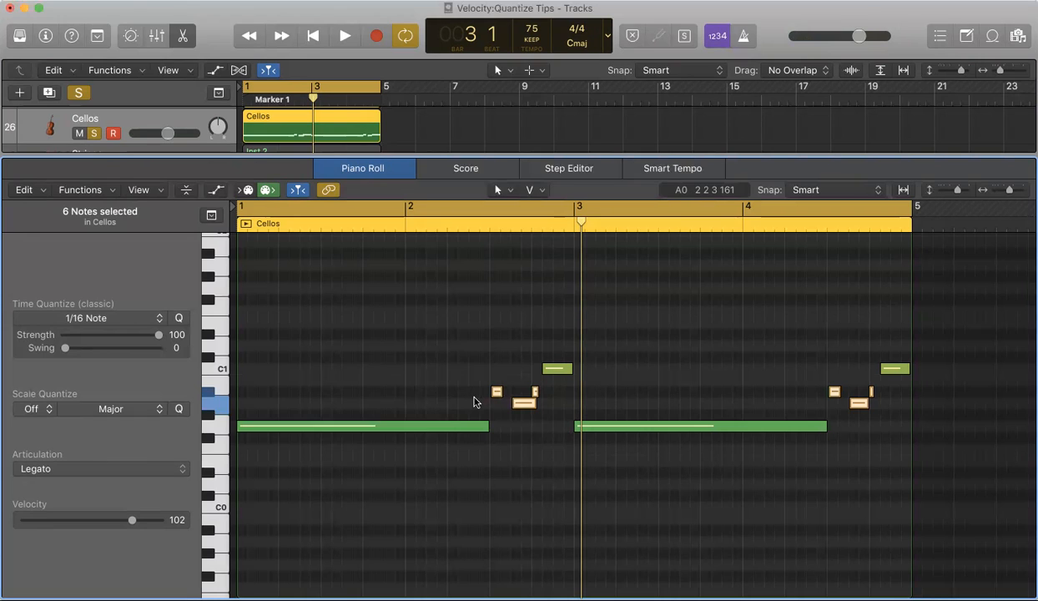
click(535, 405)
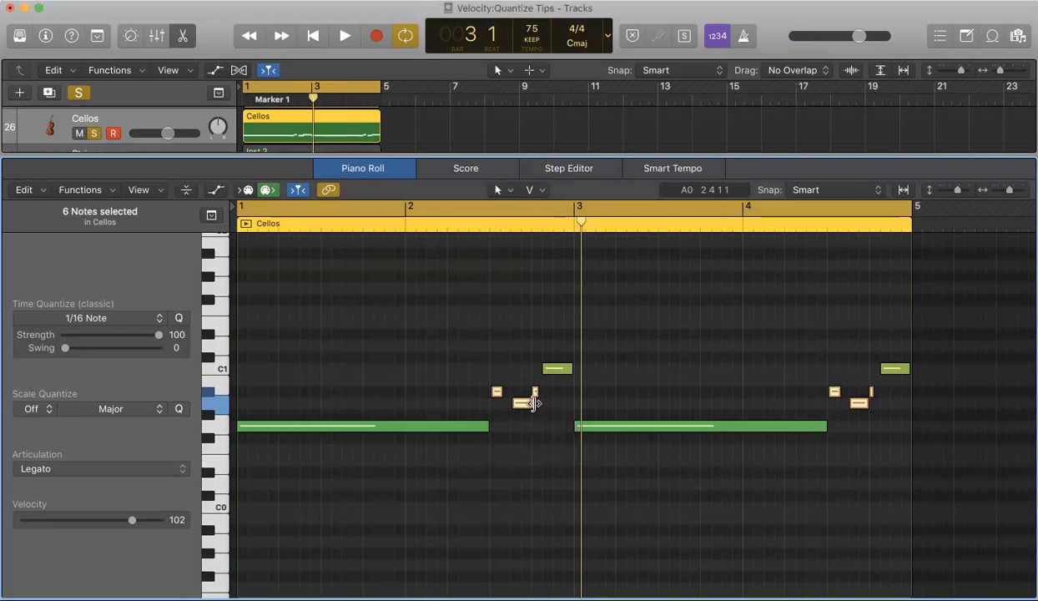
click(535, 405)
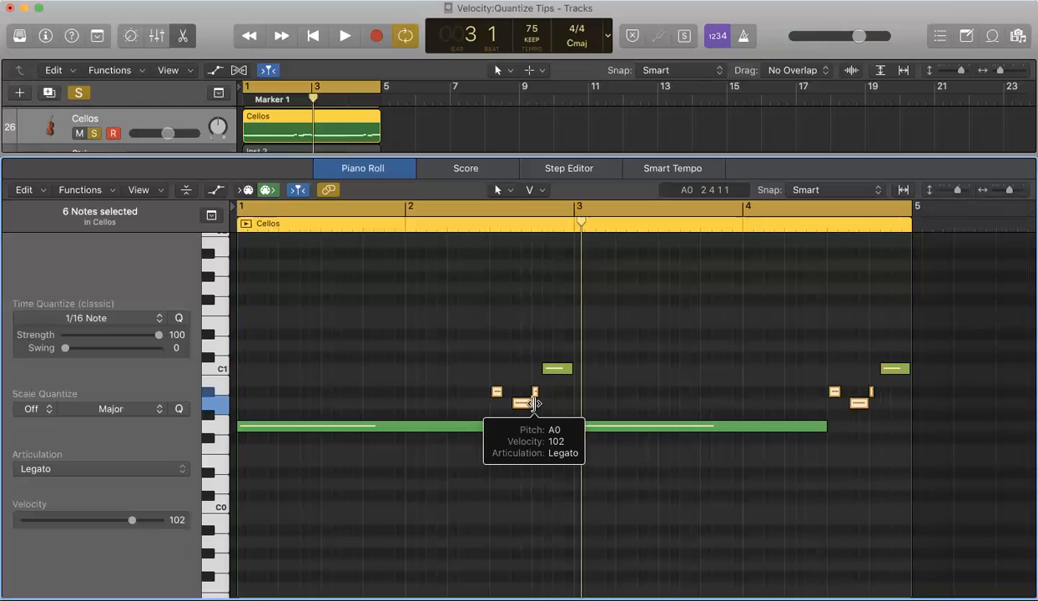
mouse_move(535, 404)
mouse_down()
mouse_move(522, 400)
mouse_move(566, 412)
mouse_move(516, 405)
mouse_up()
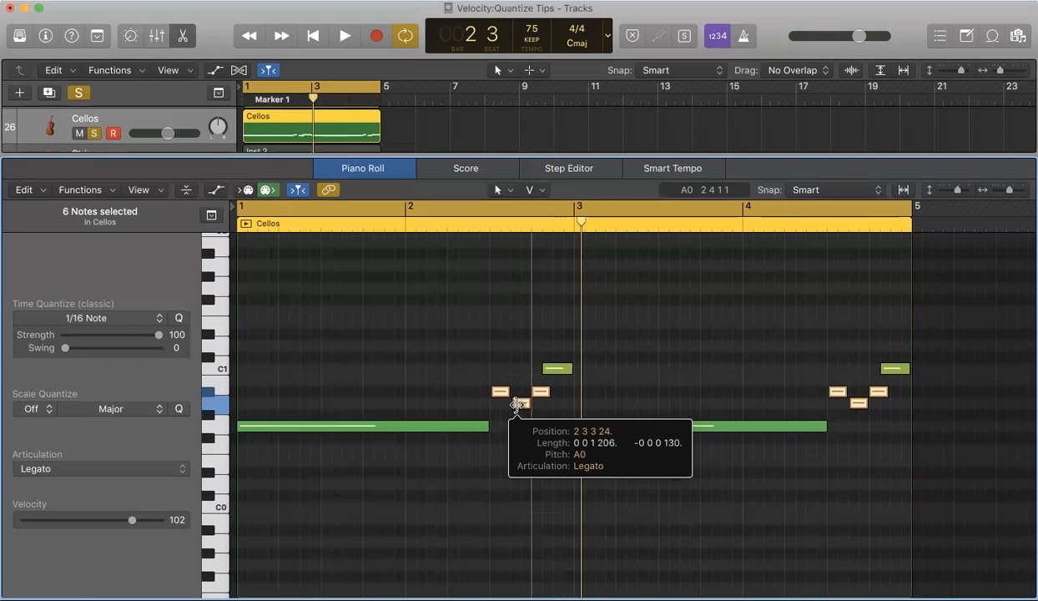
mouse_move(517, 405)
mouse_down()
mouse_move(504, 403)
mouse_move(547, 403)
mouse_move(520, 403)
mouse_up()
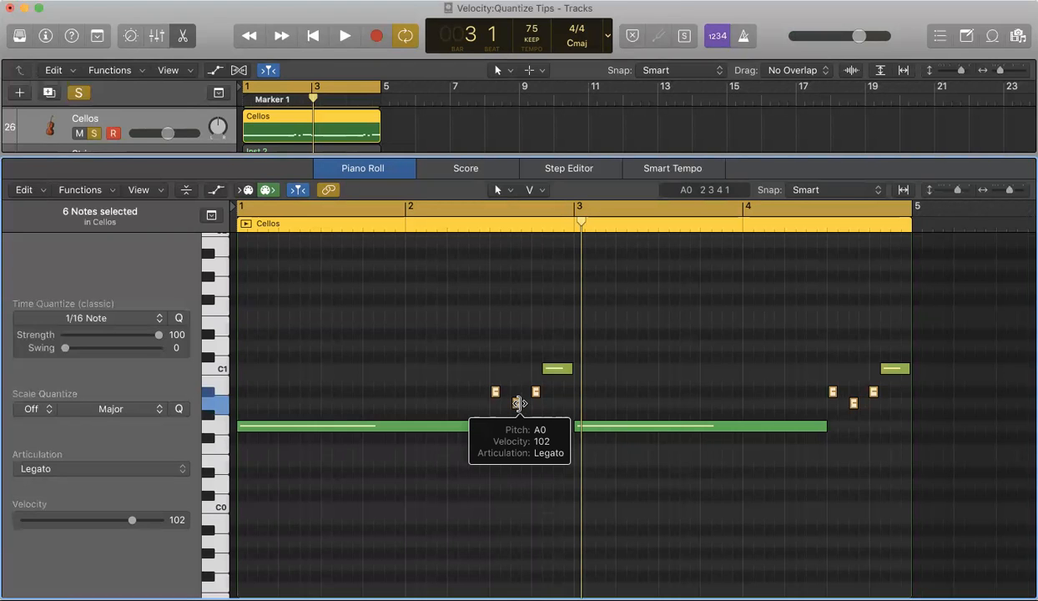
key(space)
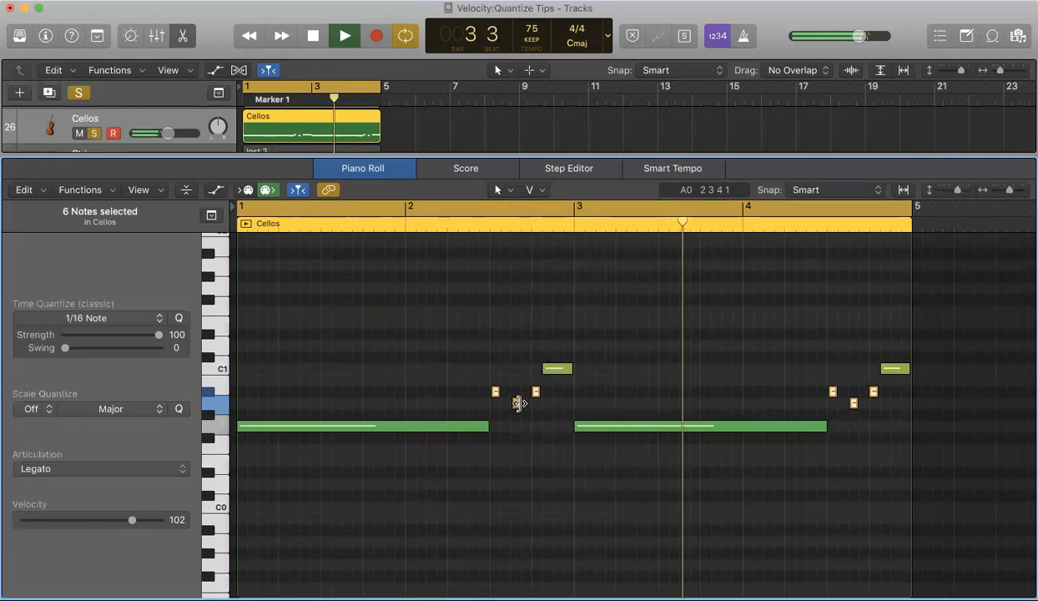
key(space)
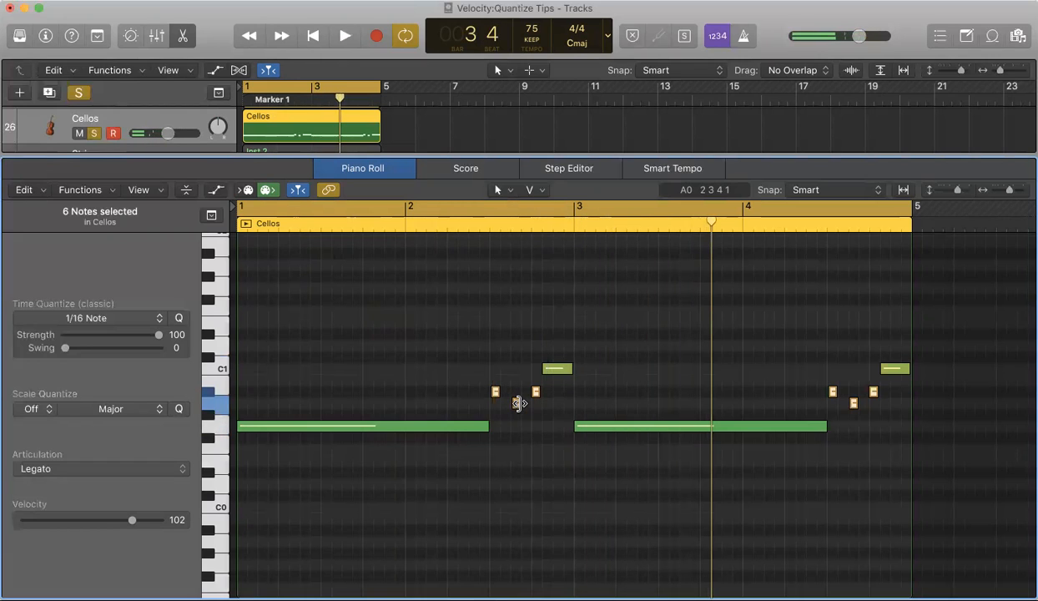